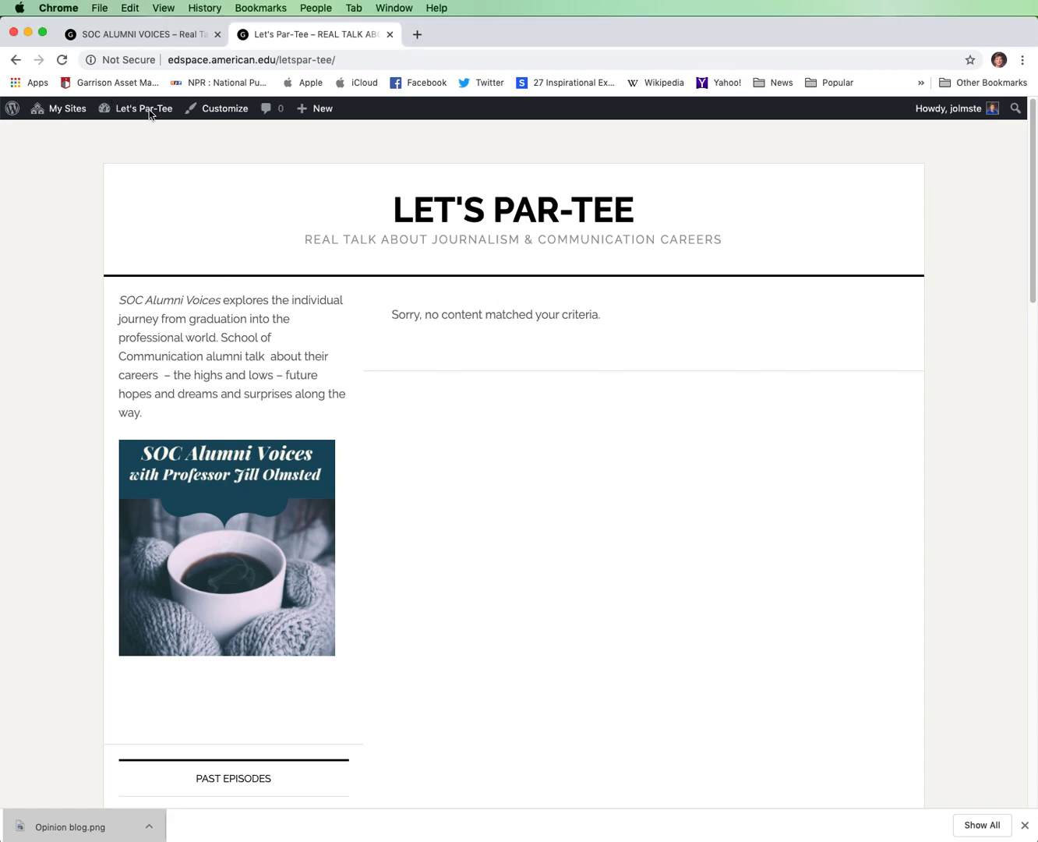
# Upload the photo of the golfer in the yellow shirt to the Let's Par-Tee site's media library.
pyautogui.moveTo(152, 116)
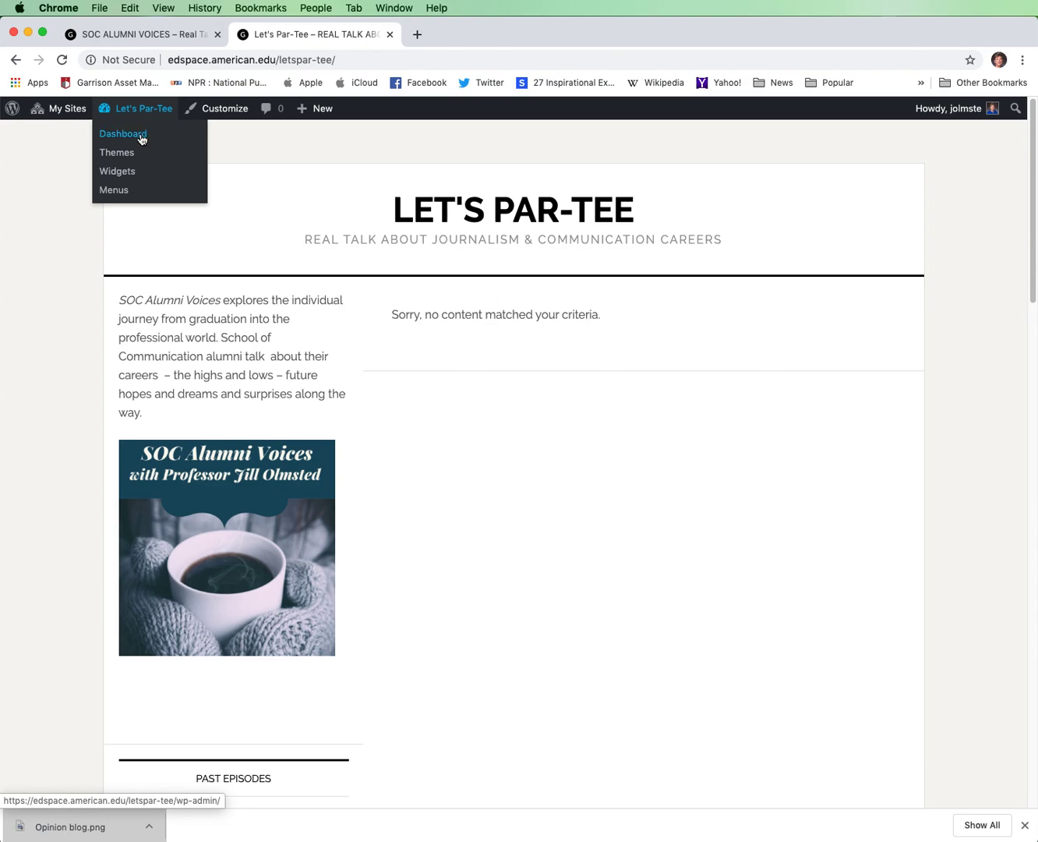
pyautogui.click(141, 139)
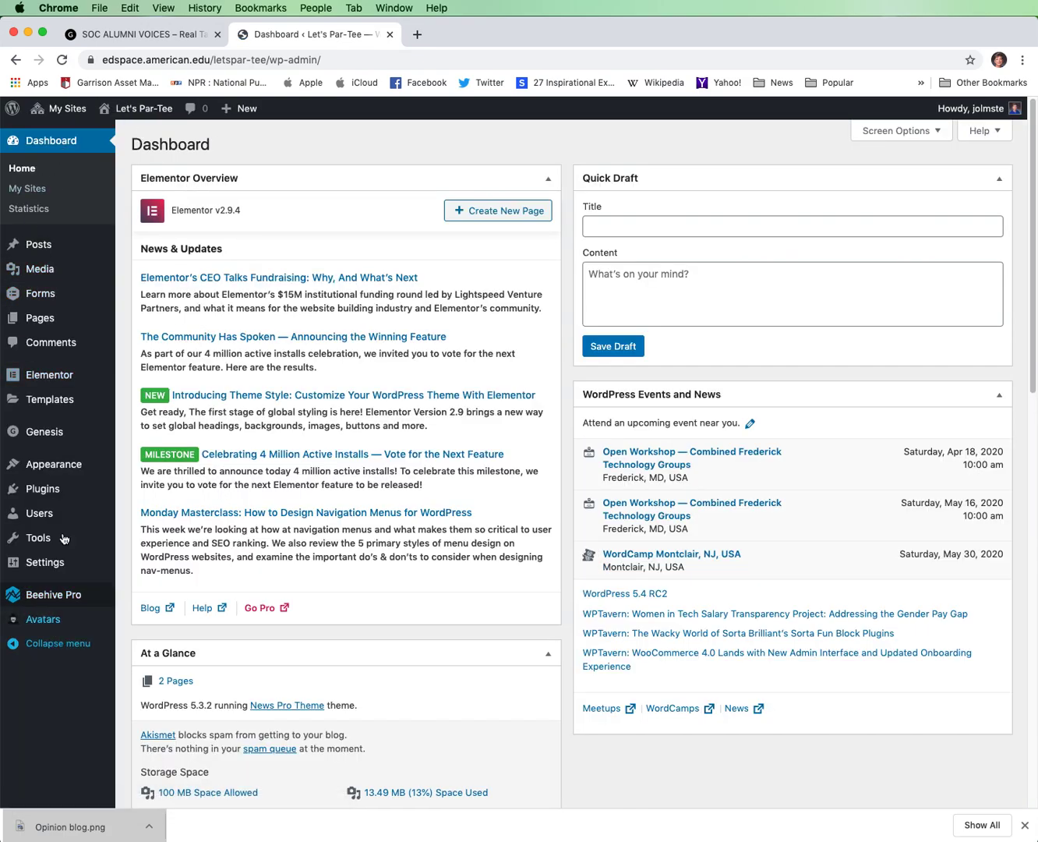
pyautogui.moveTo(67, 232)
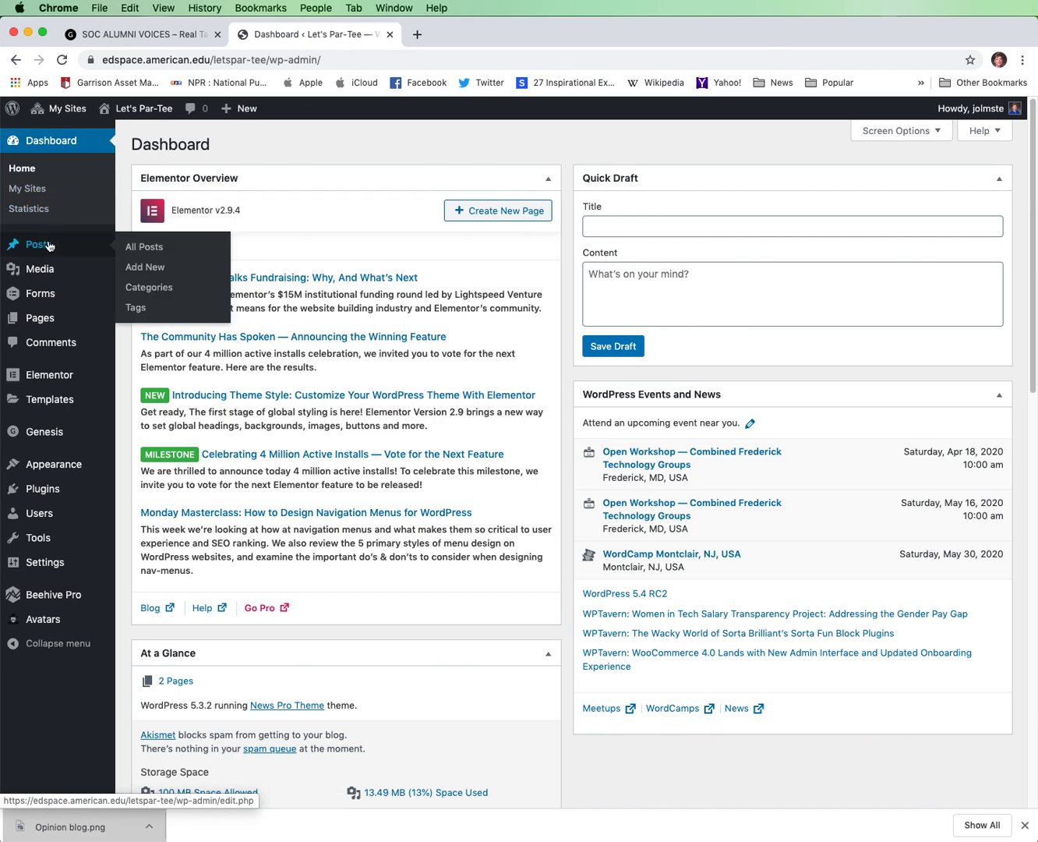
pyautogui.moveTo(46, 325)
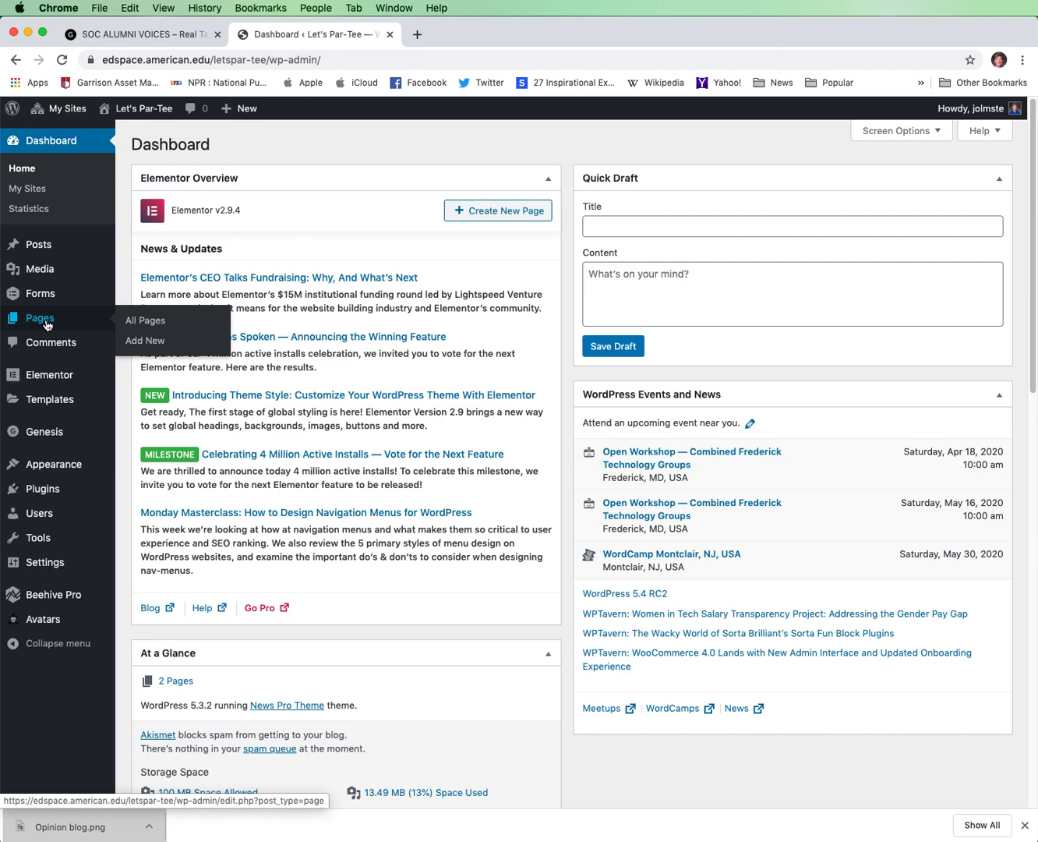
pyautogui.click(52, 271)
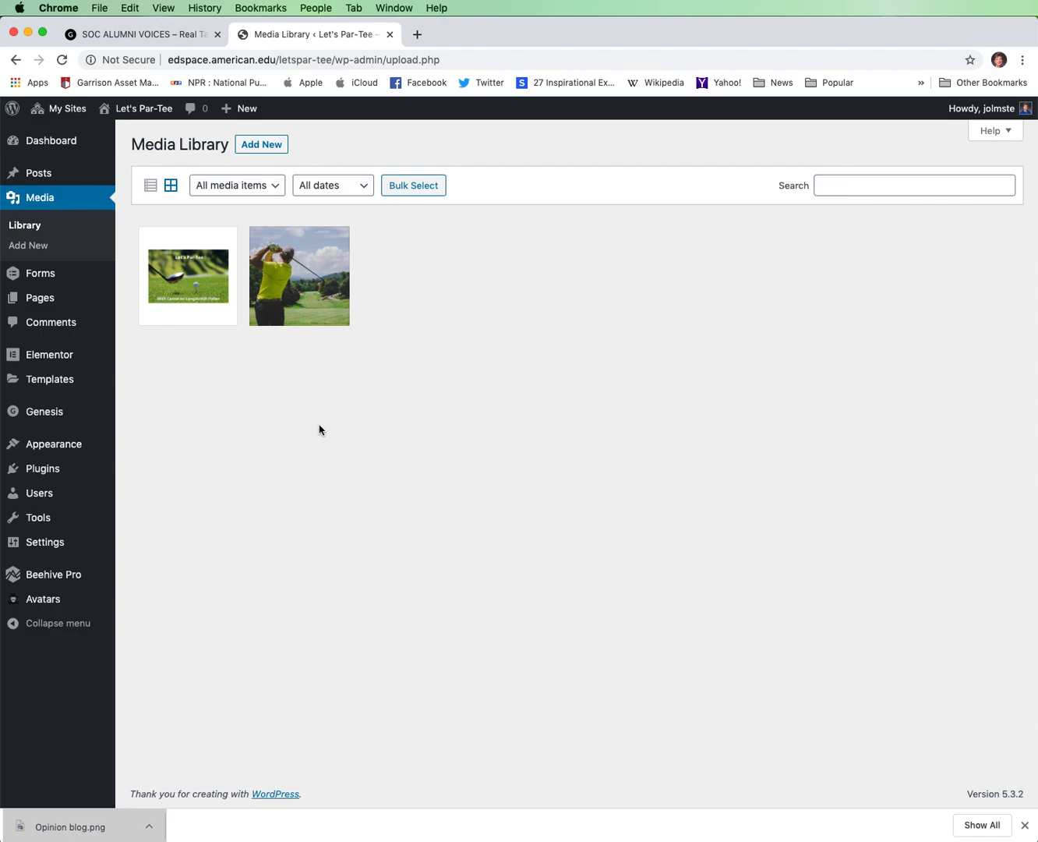
pyautogui.click(264, 147)
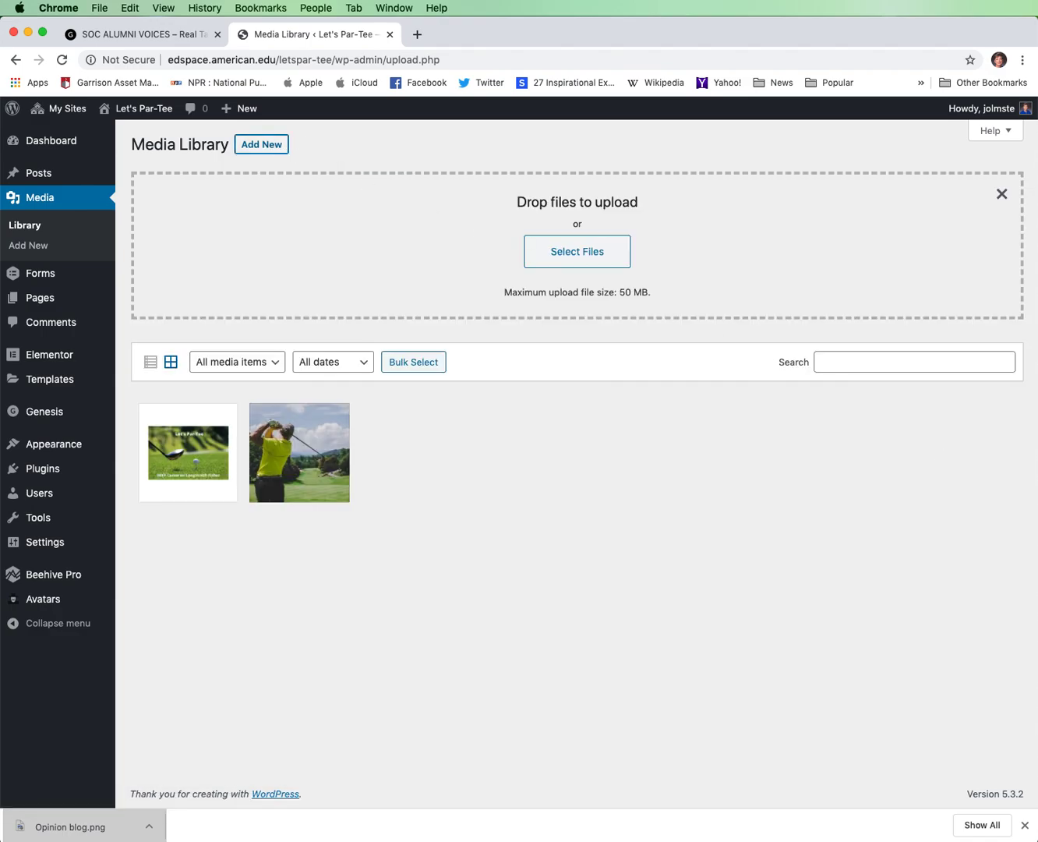
pyautogui.moveTo(1036, 469); pyautogui.dragTo(550, 281)
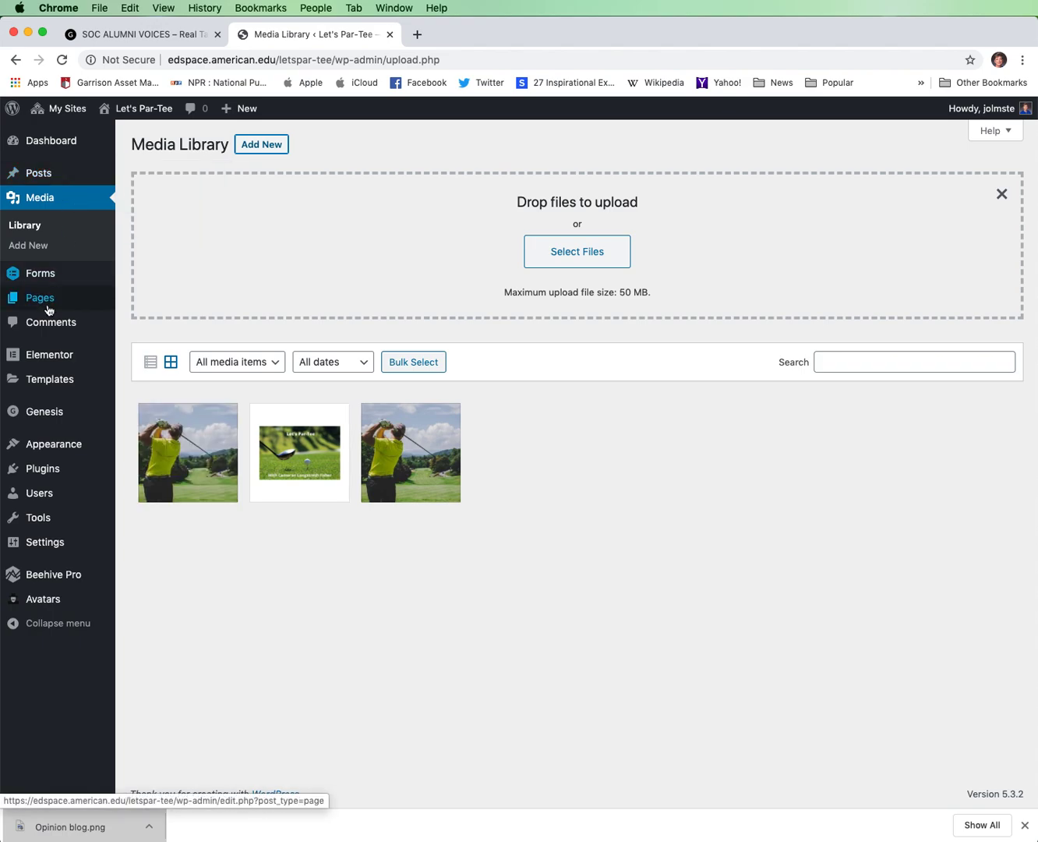
# Clear the tagline in the Let's Par-Tee site's identity settings and publish the change.
pyautogui.moveTo(67, 453)
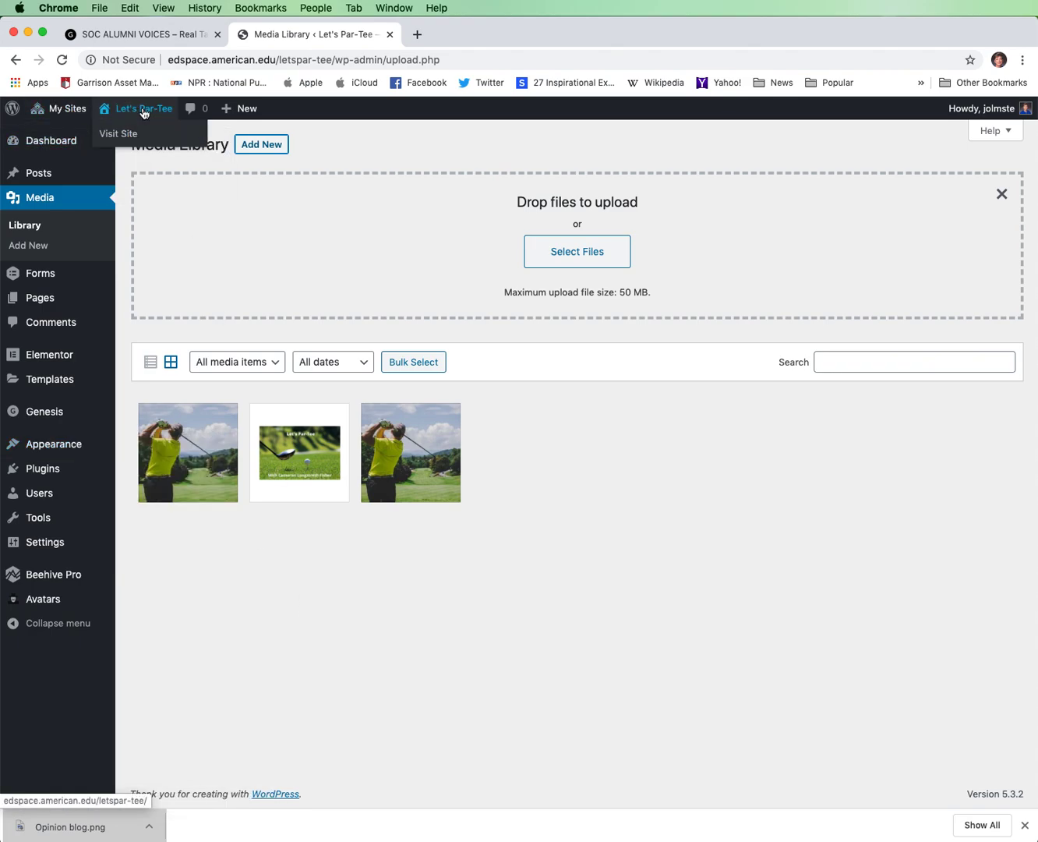
pyautogui.click(137, 130)
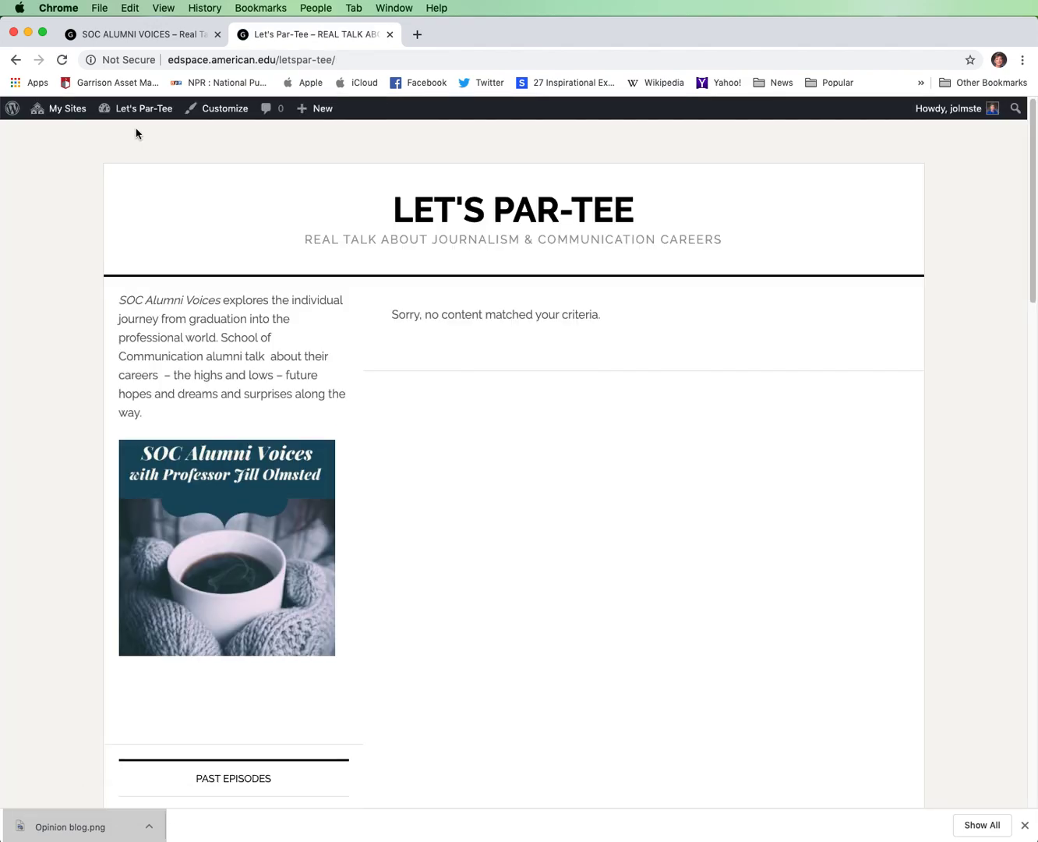
pyautogui.click(227, 110)
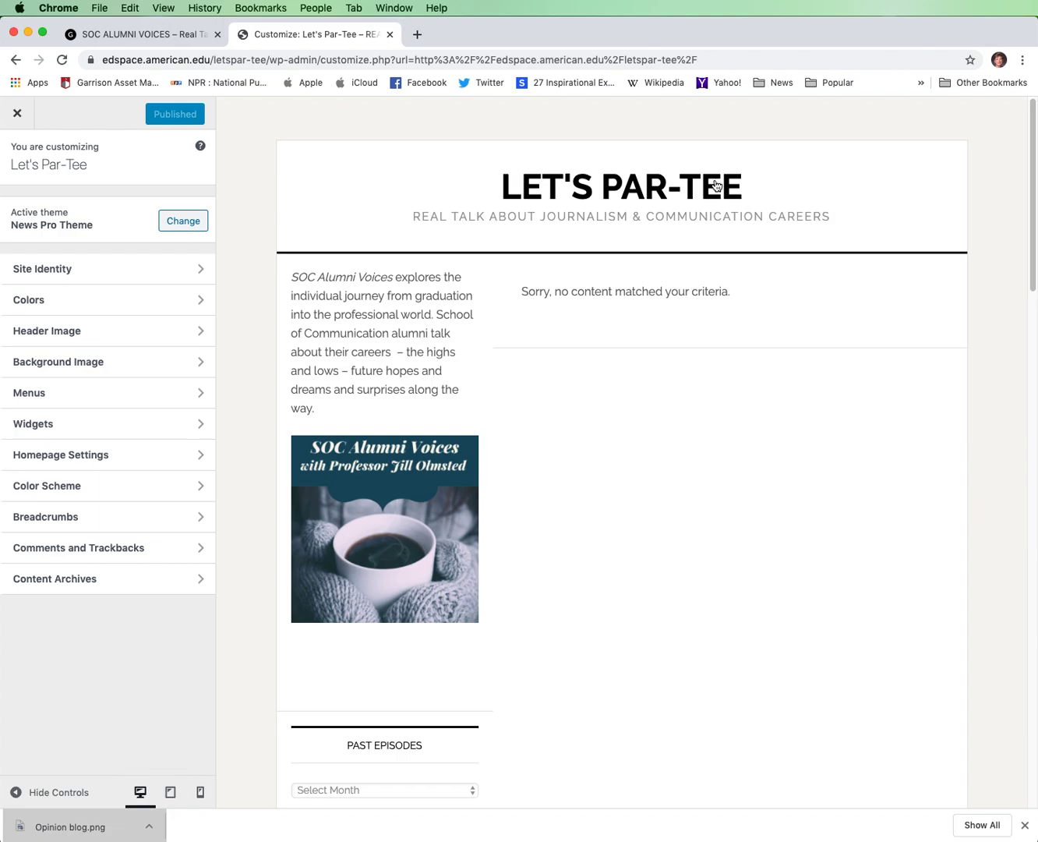
pyautogui.click(201, 276)
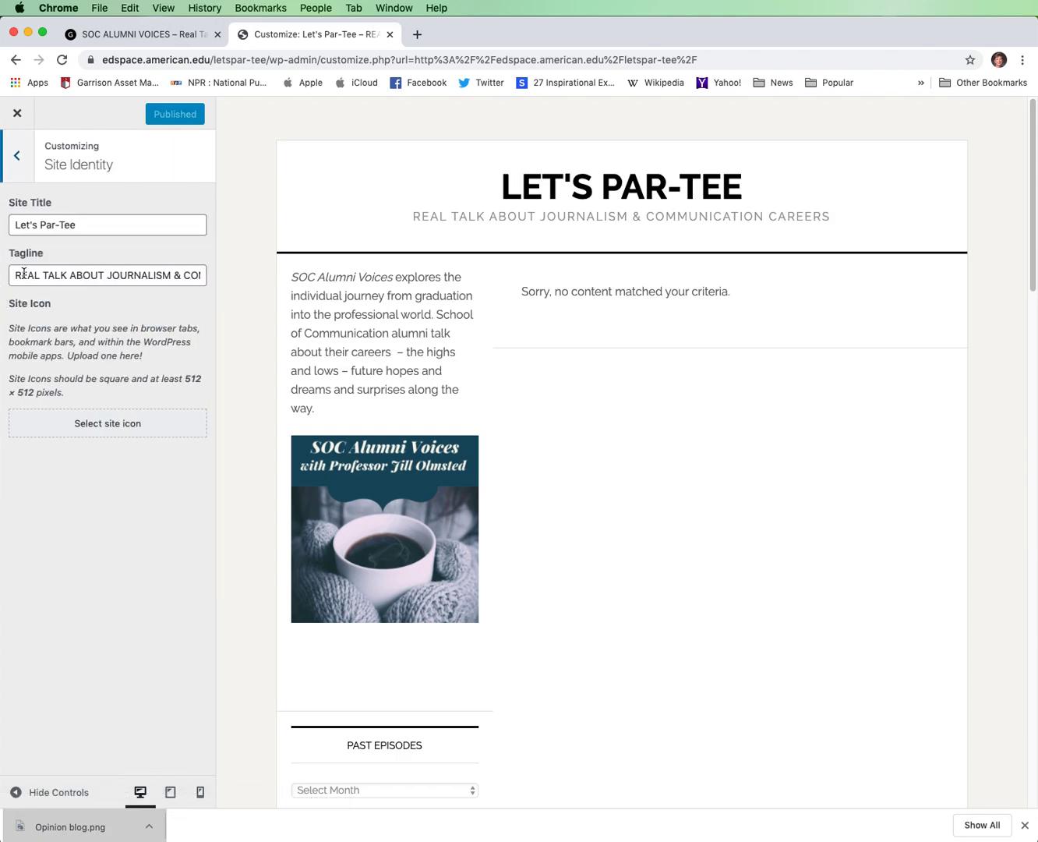
pyautogui.moveTo(14, 272); pyautogui.dragTo(243, 286)
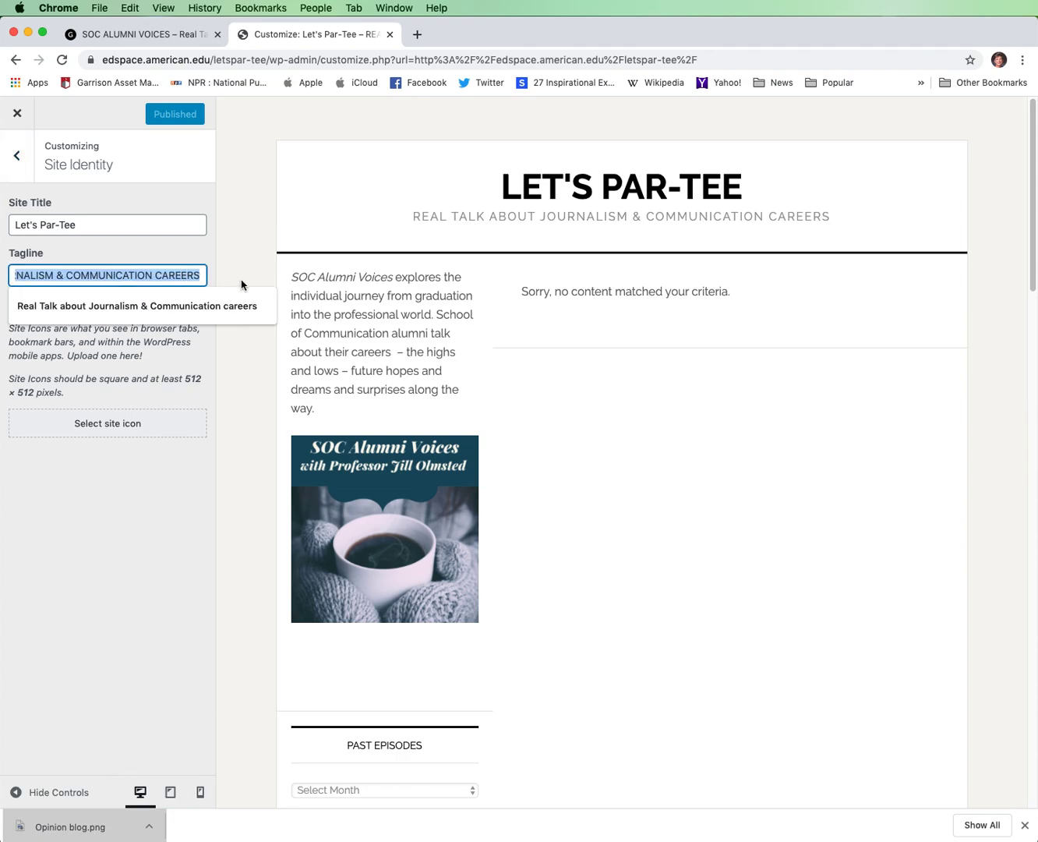
pyautogui.press('BackSpace')
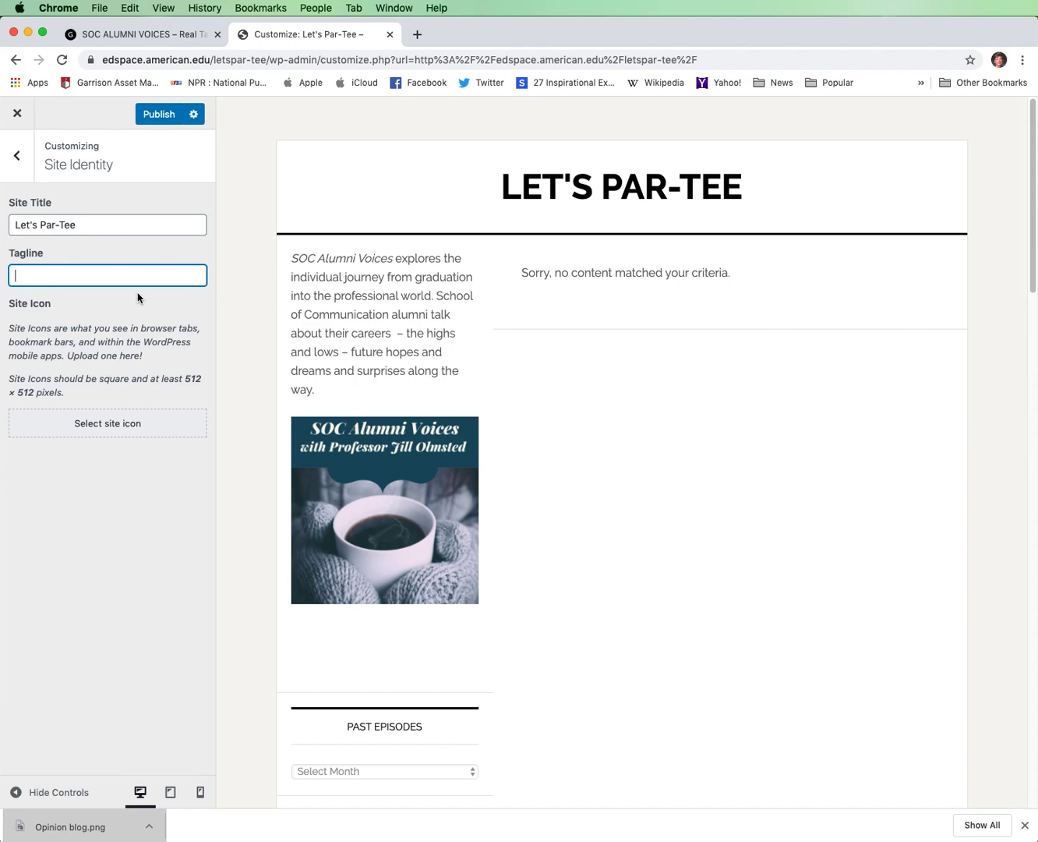
pyautogui.click(165, 116)
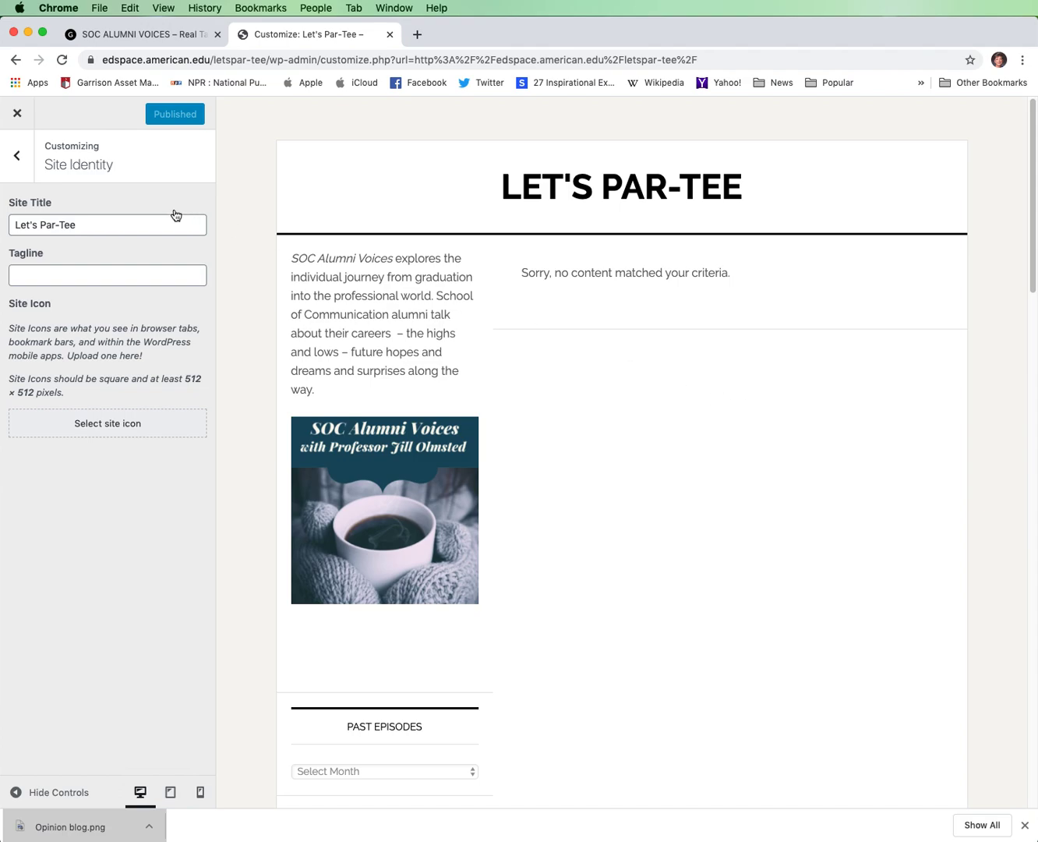
pyautogui.click(18, 159)
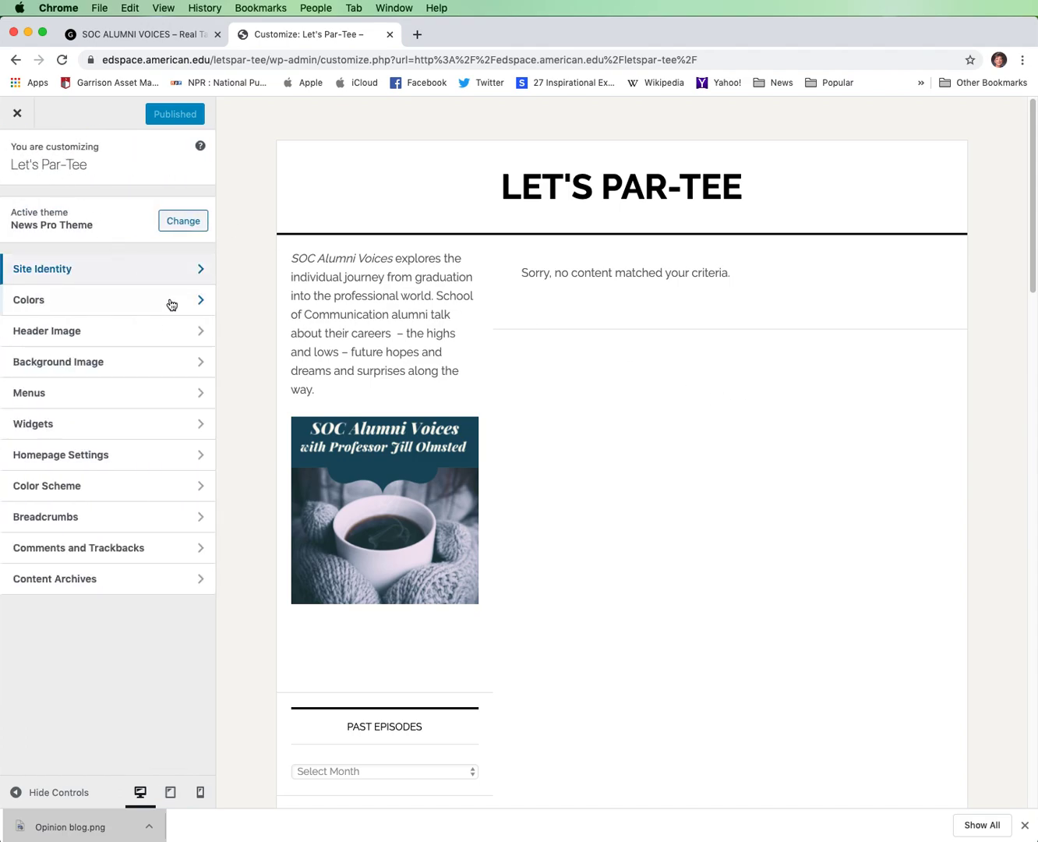
# Set the site's background color to dark green #027723 and publish the change.
pyautogui.click(200, 304)
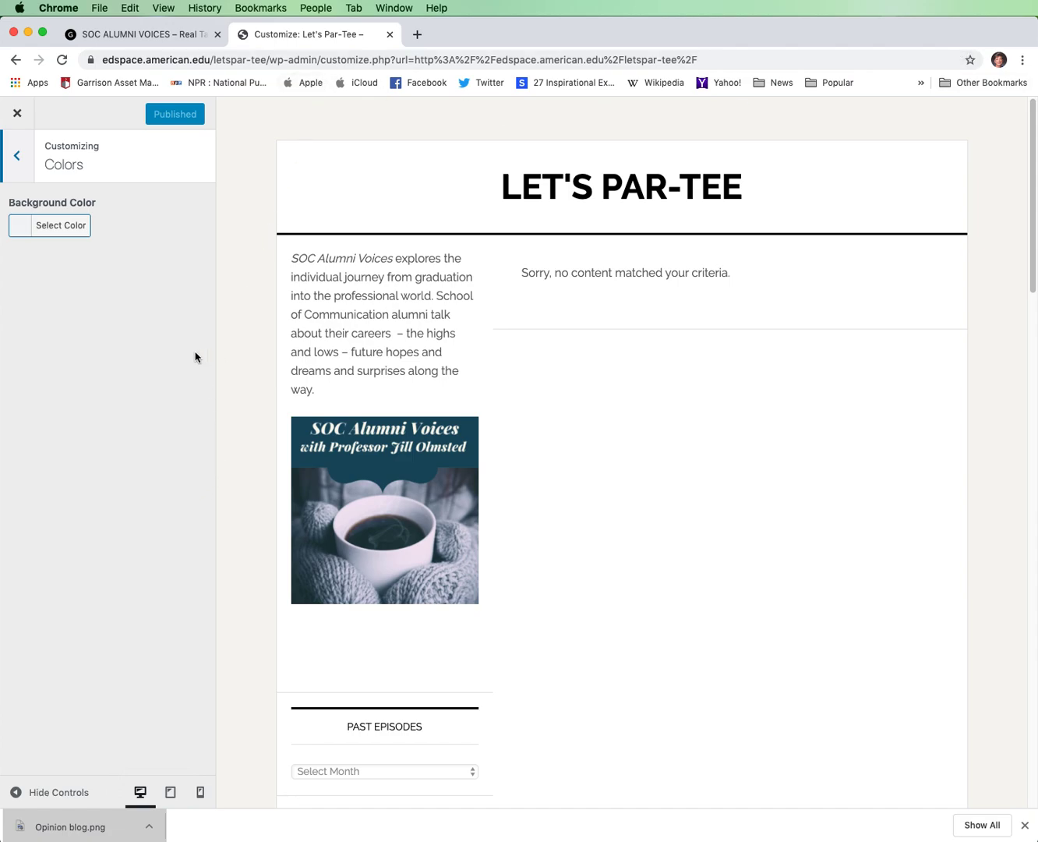
pyautogui.click(67, 231)
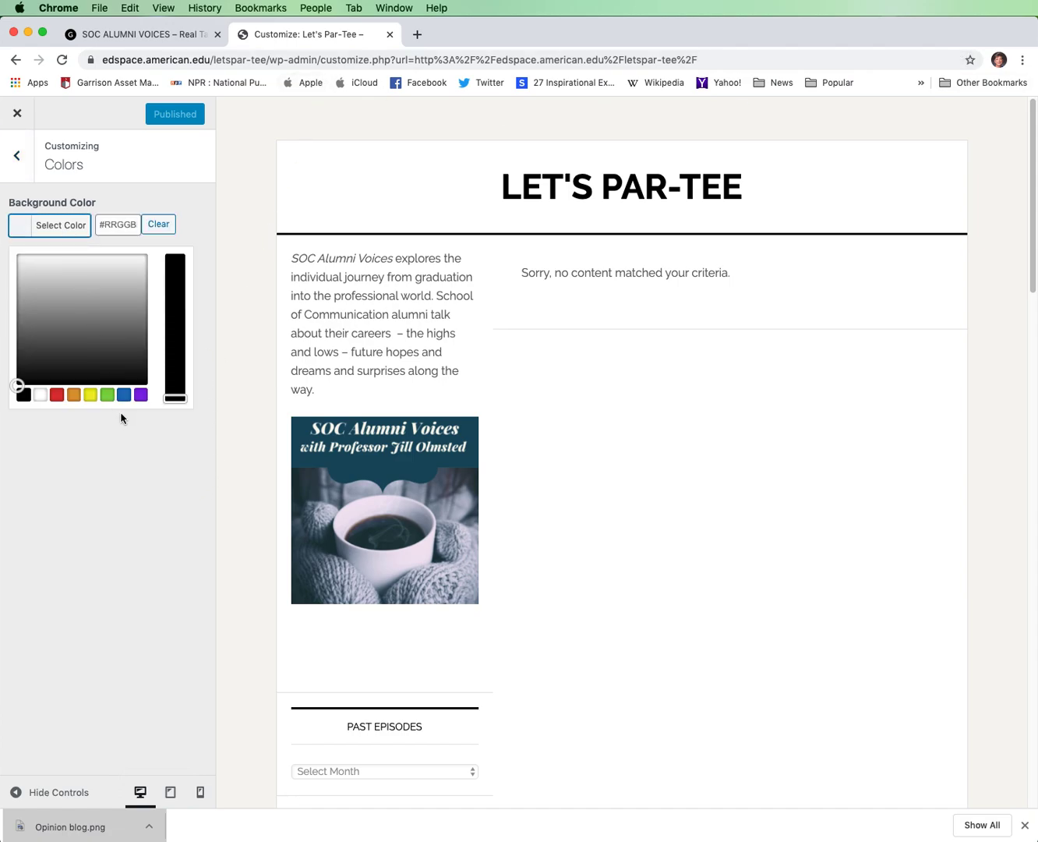
pyautogui.click(107, 394)
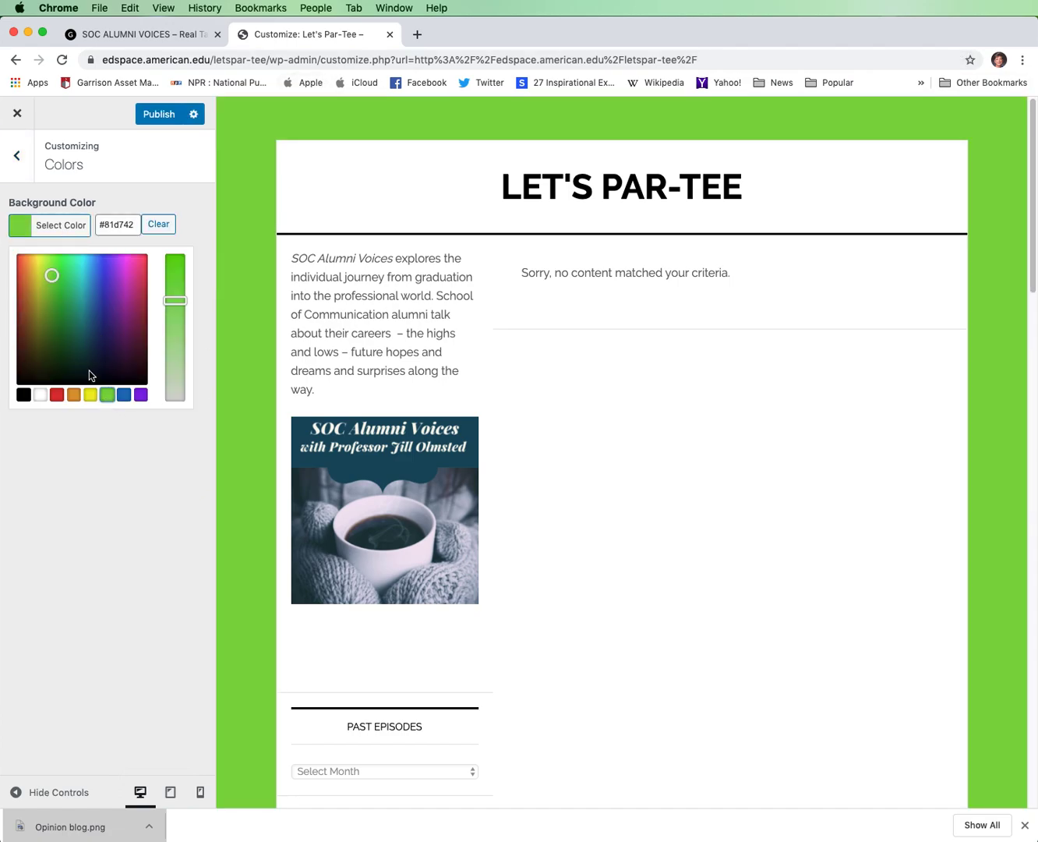
pyautogui.moveTo(51, 275); pyautogui.dragTo(68, 326)
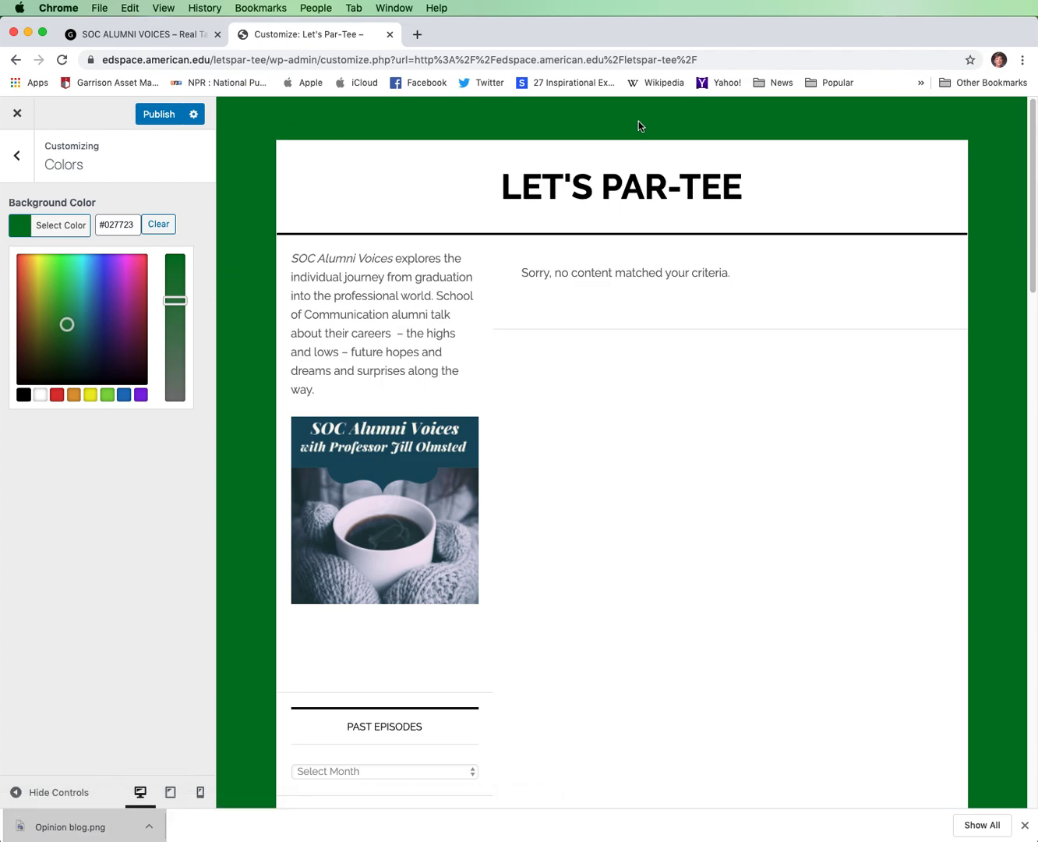
pyautogui.click(165, 117)
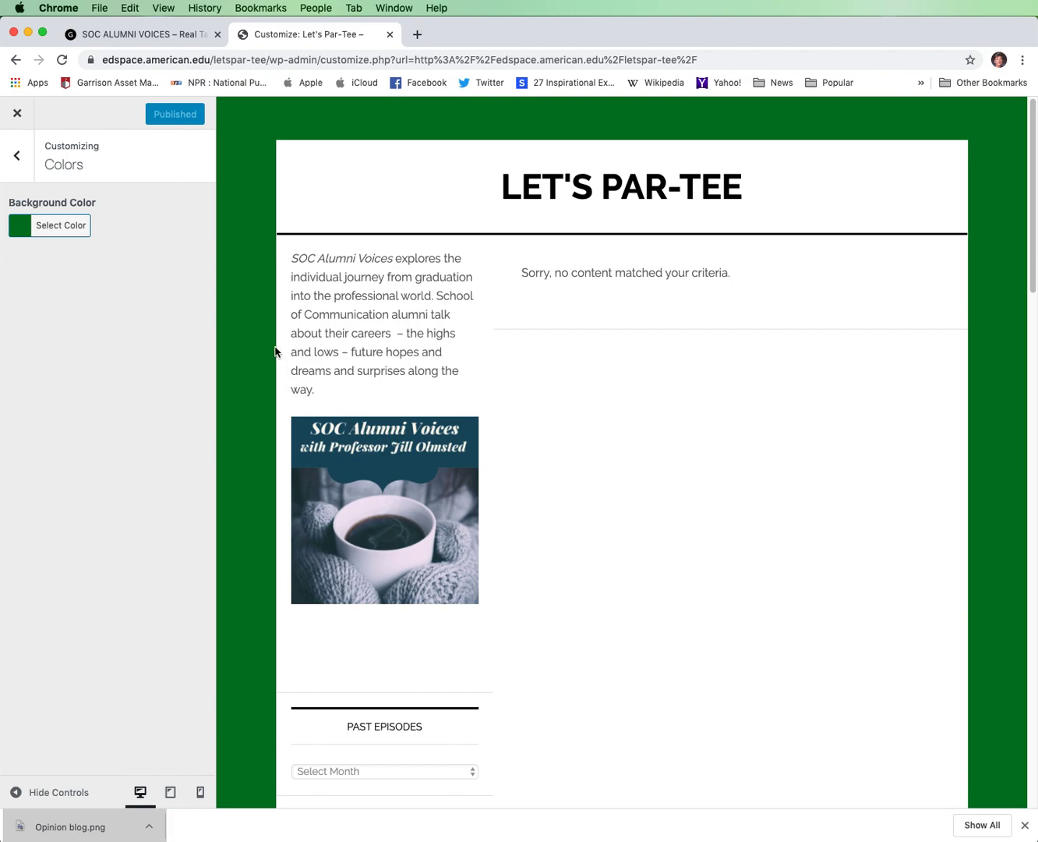
pyautogui.click(18, 157)
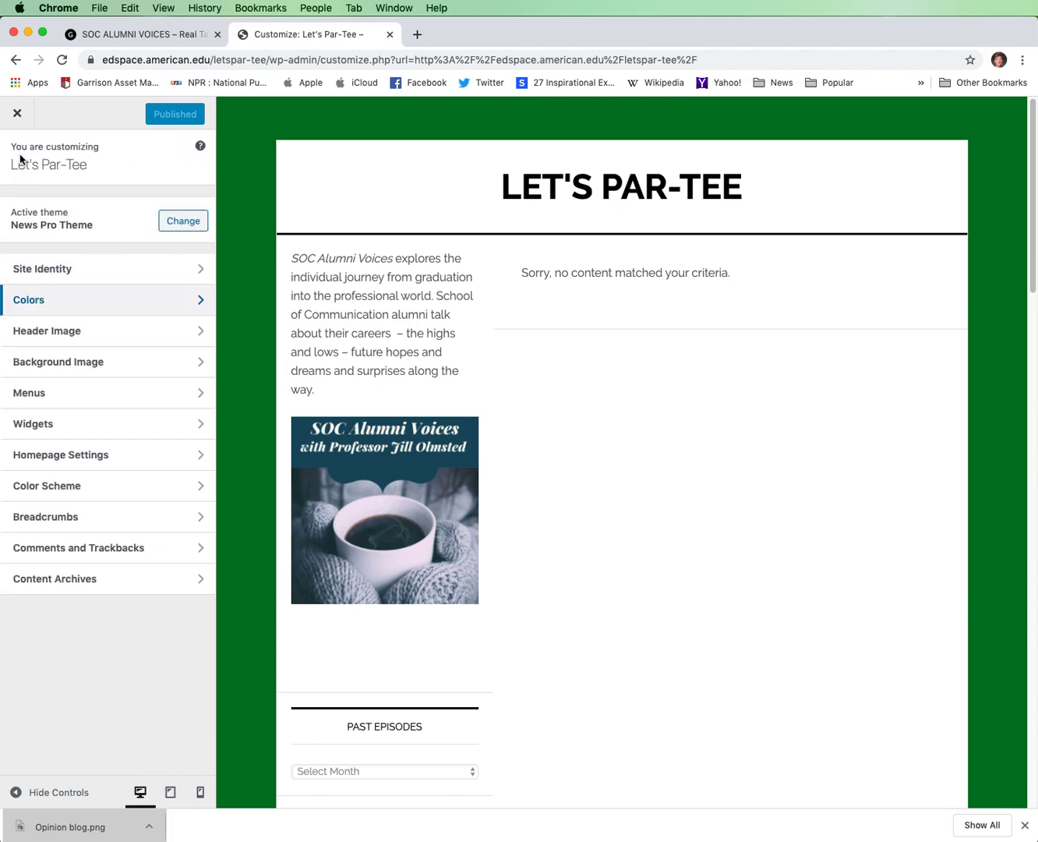
# Add the existing 2560 by 1707 golfer photo from the media library as the header image, using the suggested crop.
pyautogui.click(204, 336)
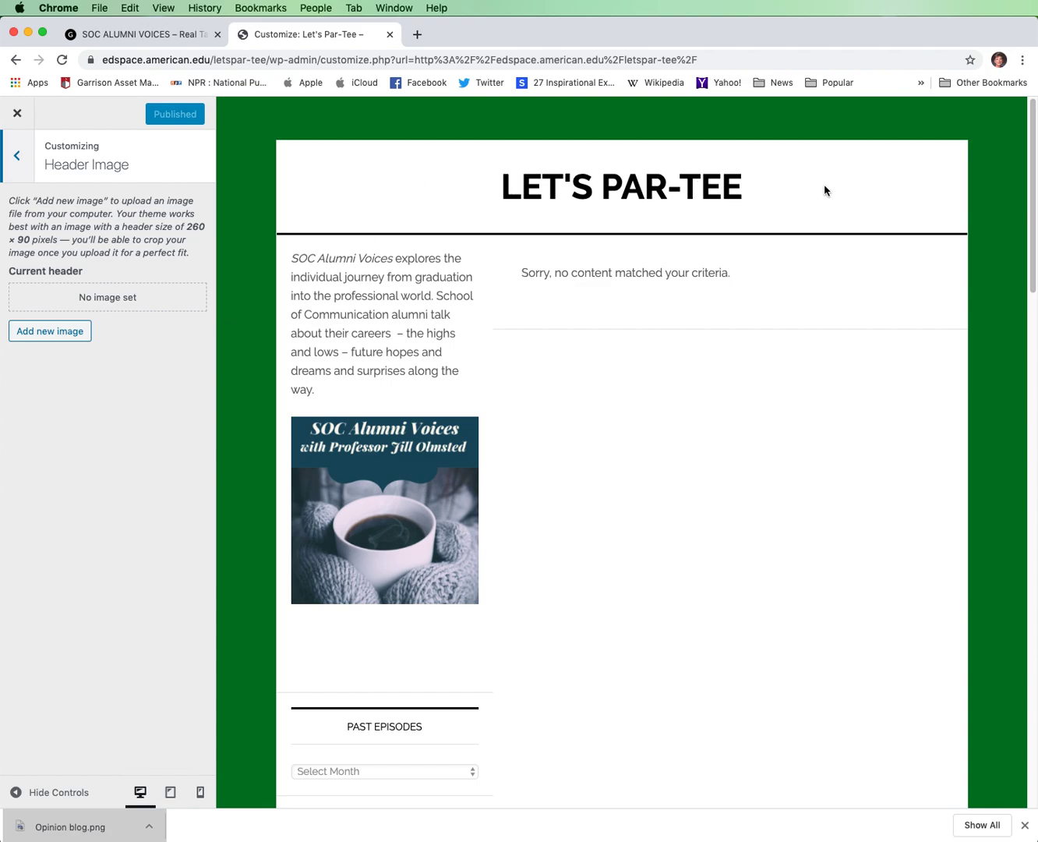
pyautogui.click(59, 339)
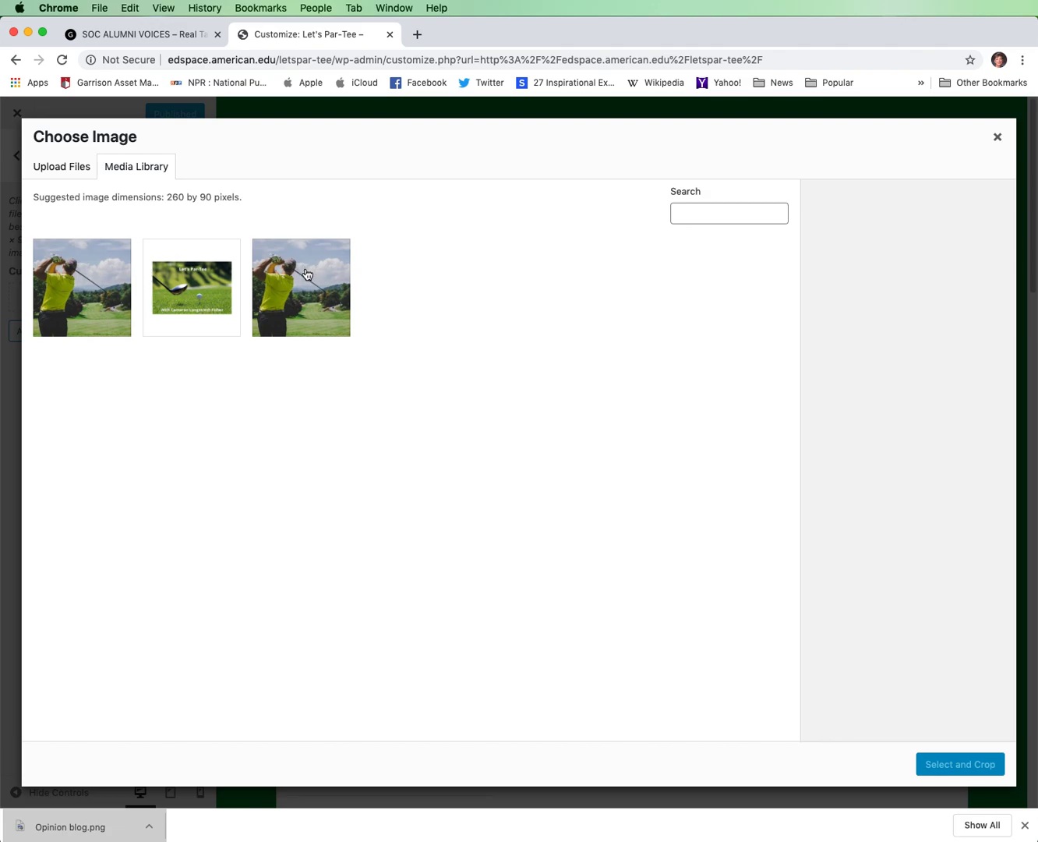
pyautogui.click(307, 273)
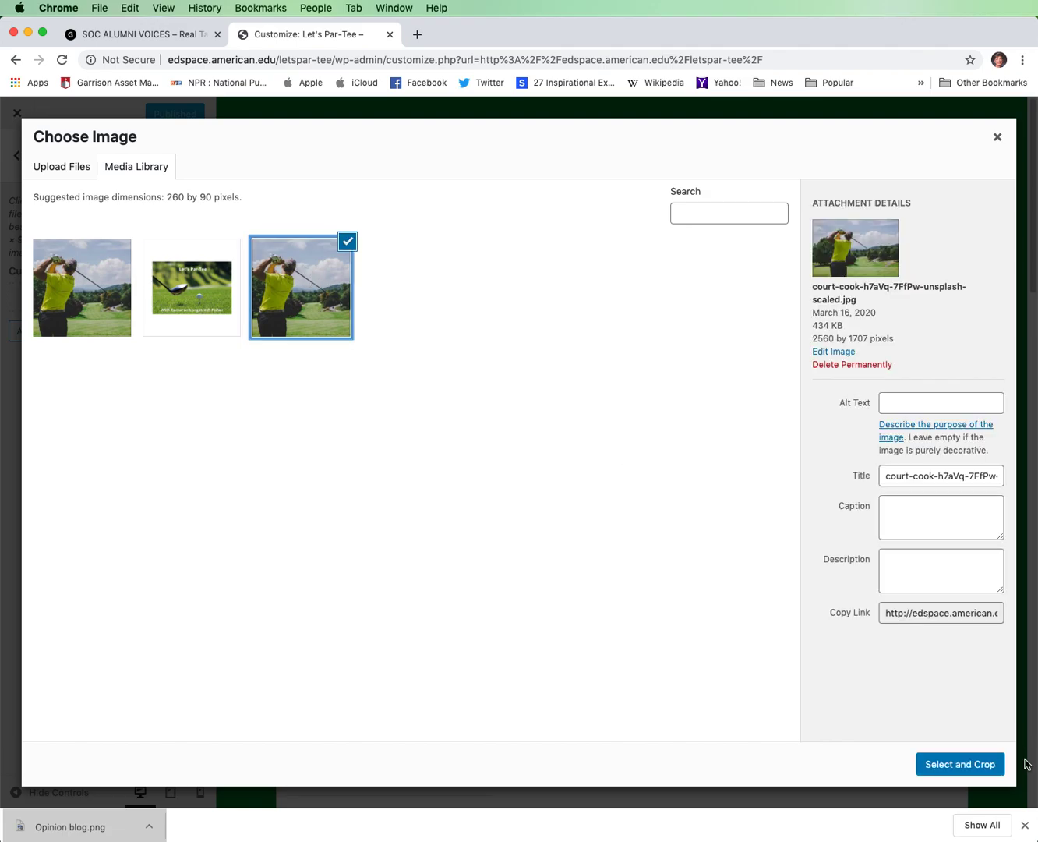
pyautogui.click(981, 764)
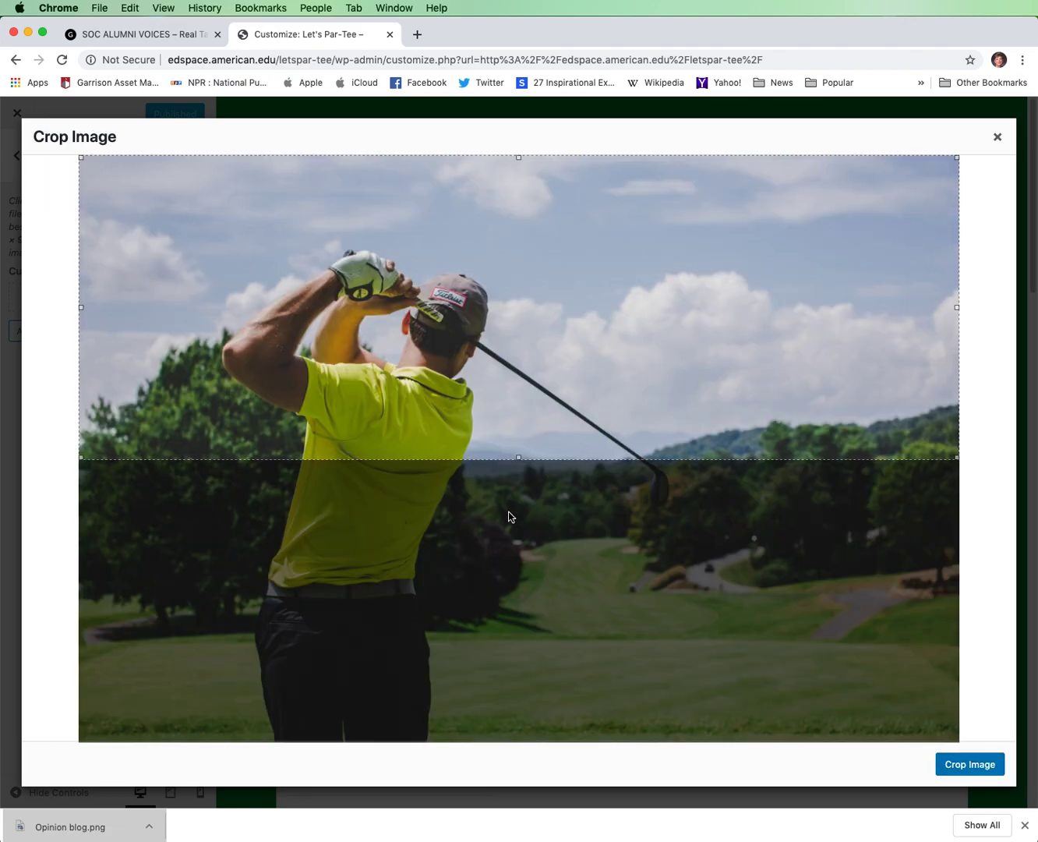
pyautogui.click(969, 764)
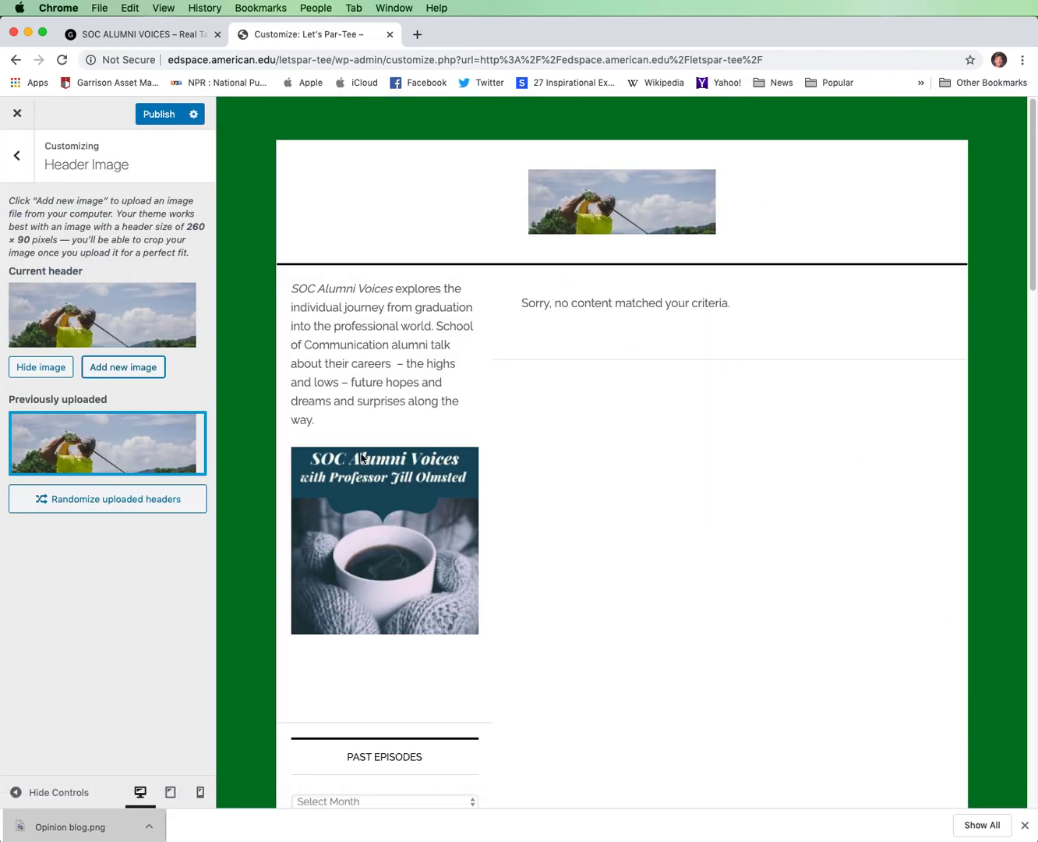
pyautogui.moveTo(193, 453)
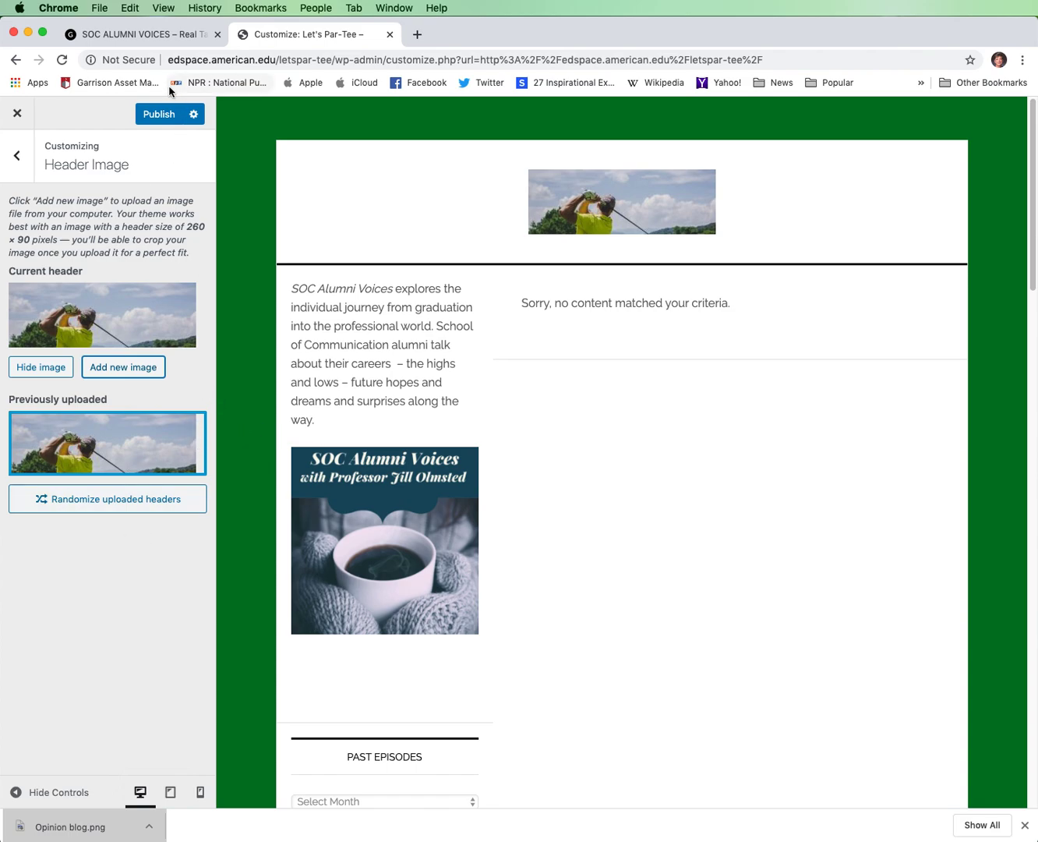
pyautogui.click(16, 154)
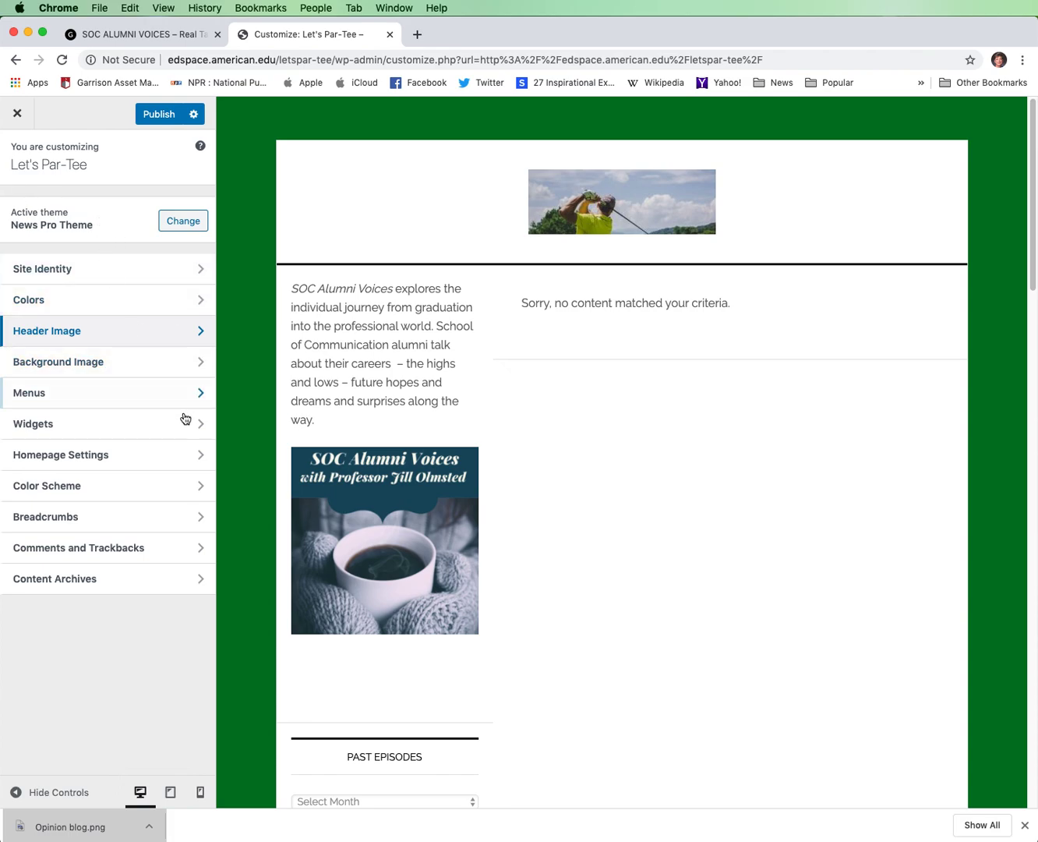
# Try the 2560 by 1707 golfer photo as the site's background image and remove it again.
pyautogui.click(205, 368)
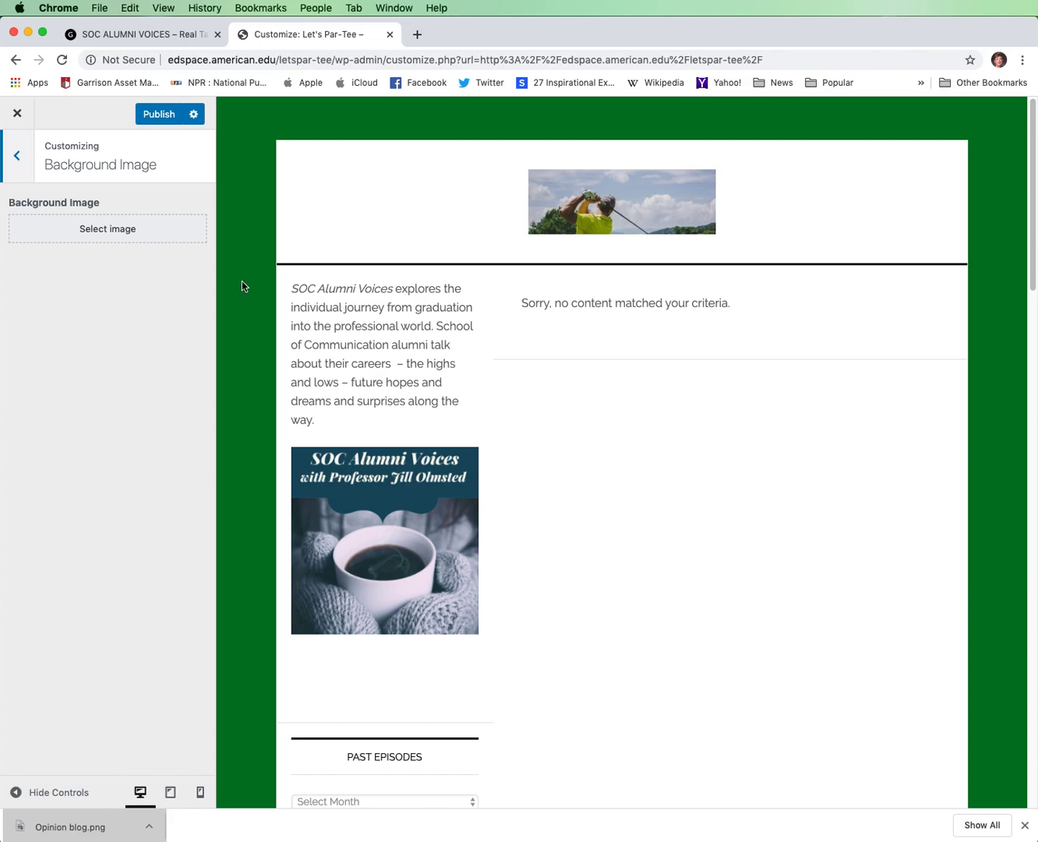
pyautogui.click(100, 230)
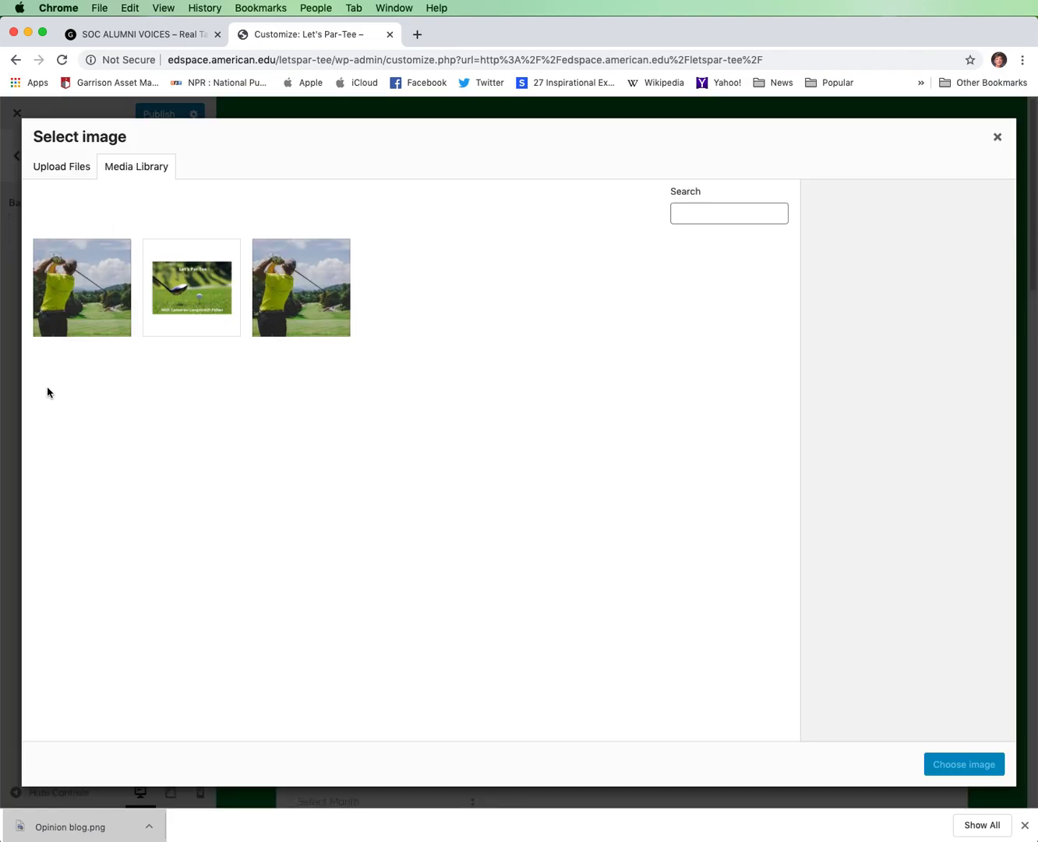
pyautogui.click(309, 306)
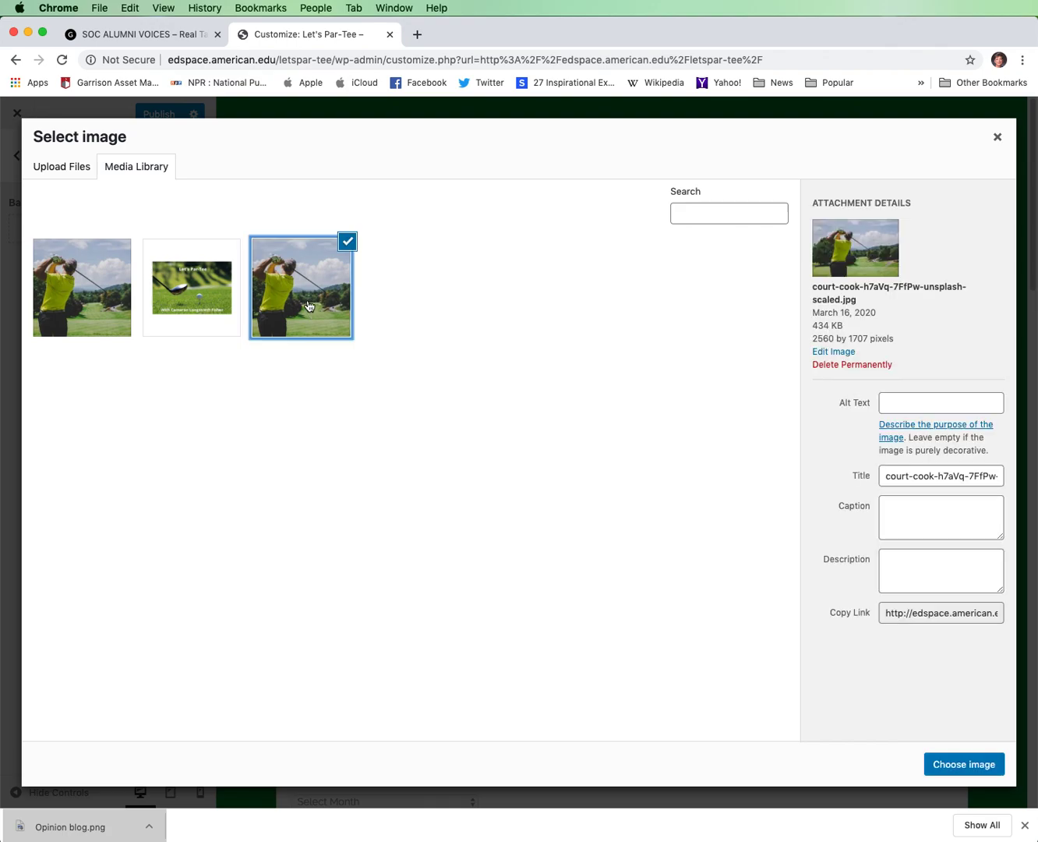
pyautogui.click(963, 765)
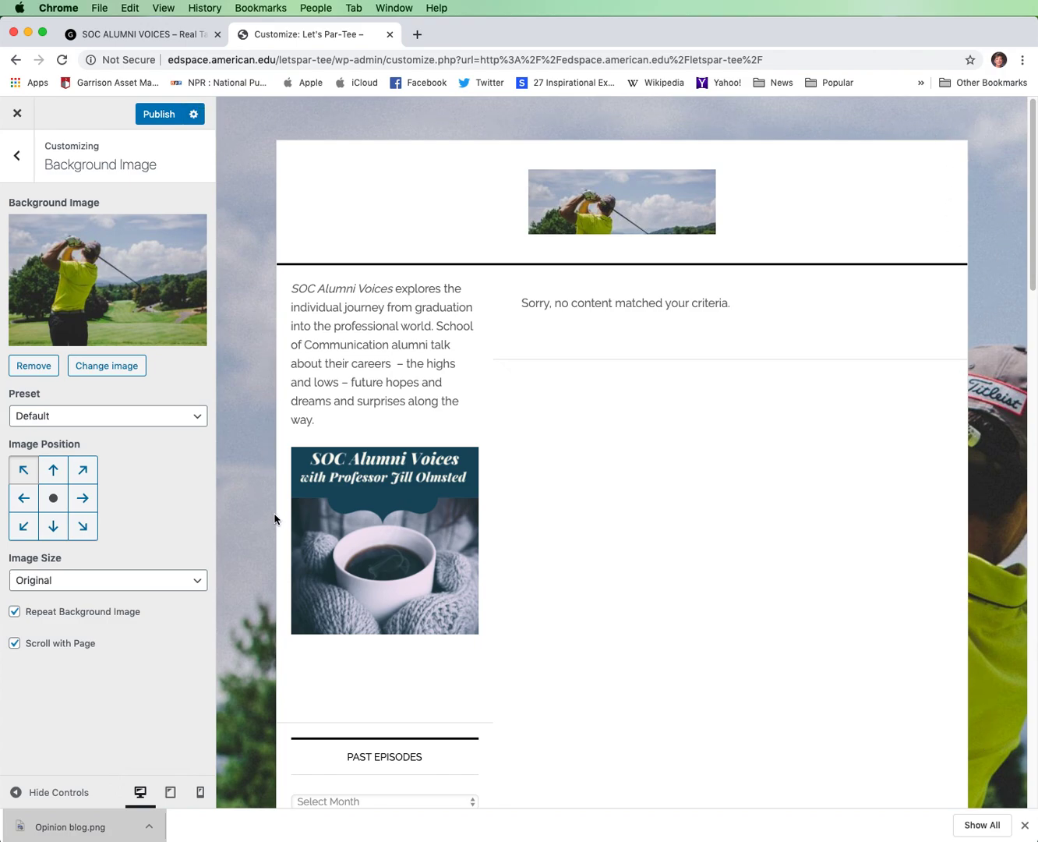
pyautogui.click(34, 369)
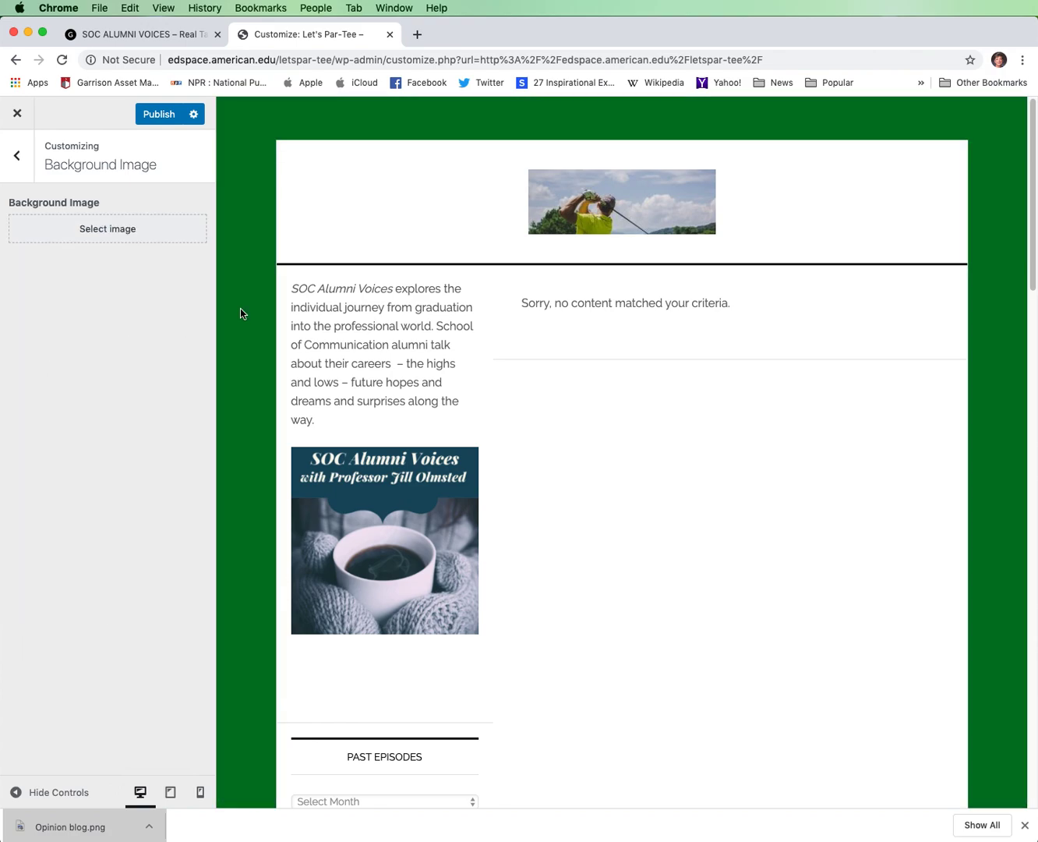
pyautogui.click(16, 156)
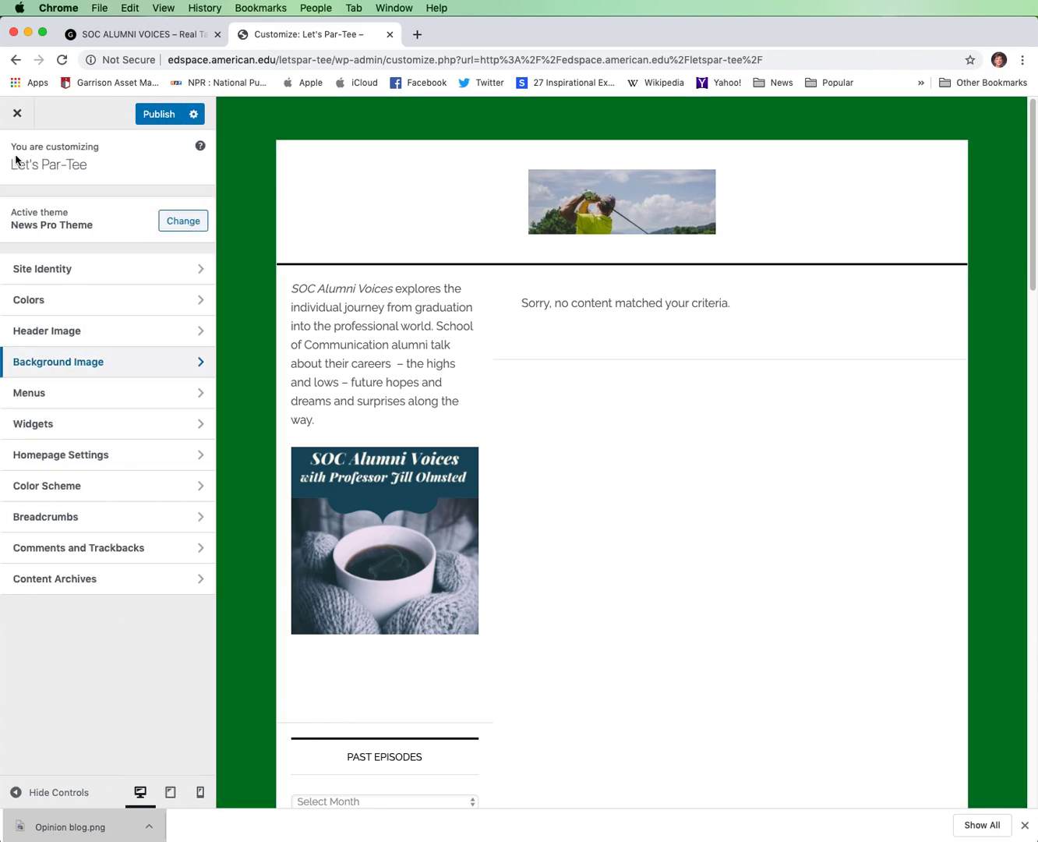
# Hide the current golfer header image and leave the site customizer, discarding the unpublished changes.
pyautogui.click(200, 332)
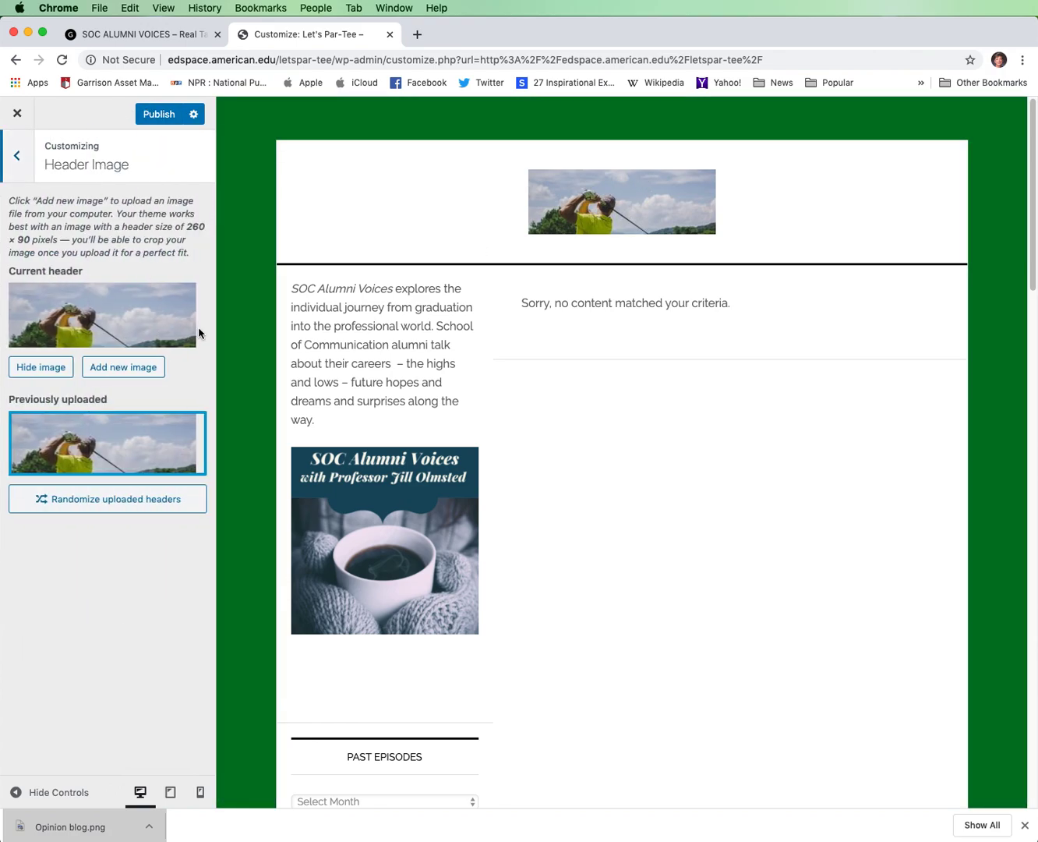
pyautogui.click(26, 368)
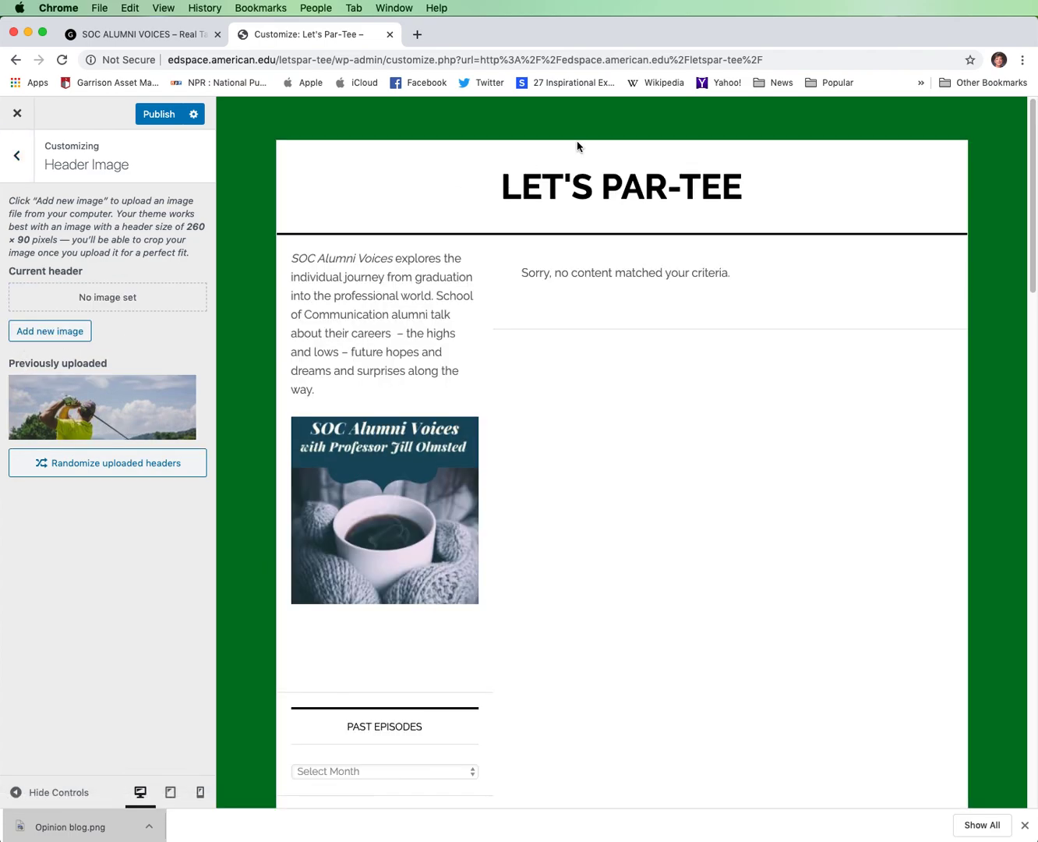
pyautogui.click(16, 156)
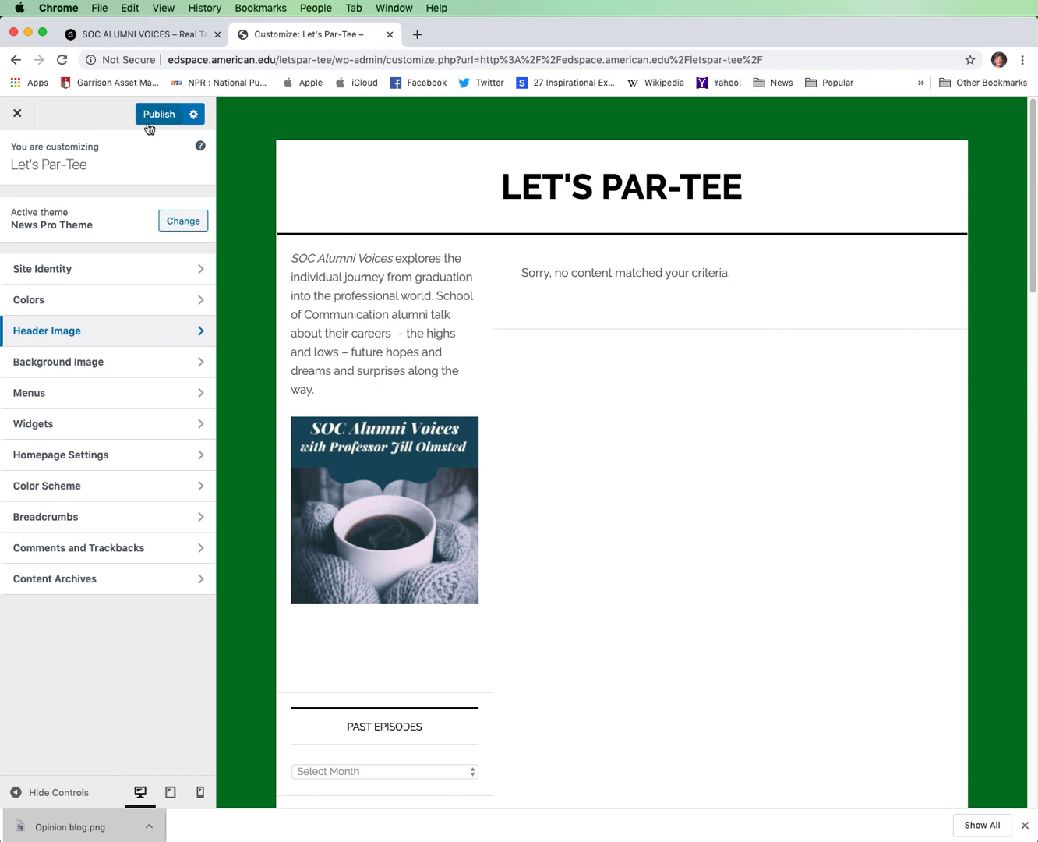
pyautogui.click(23, 118)
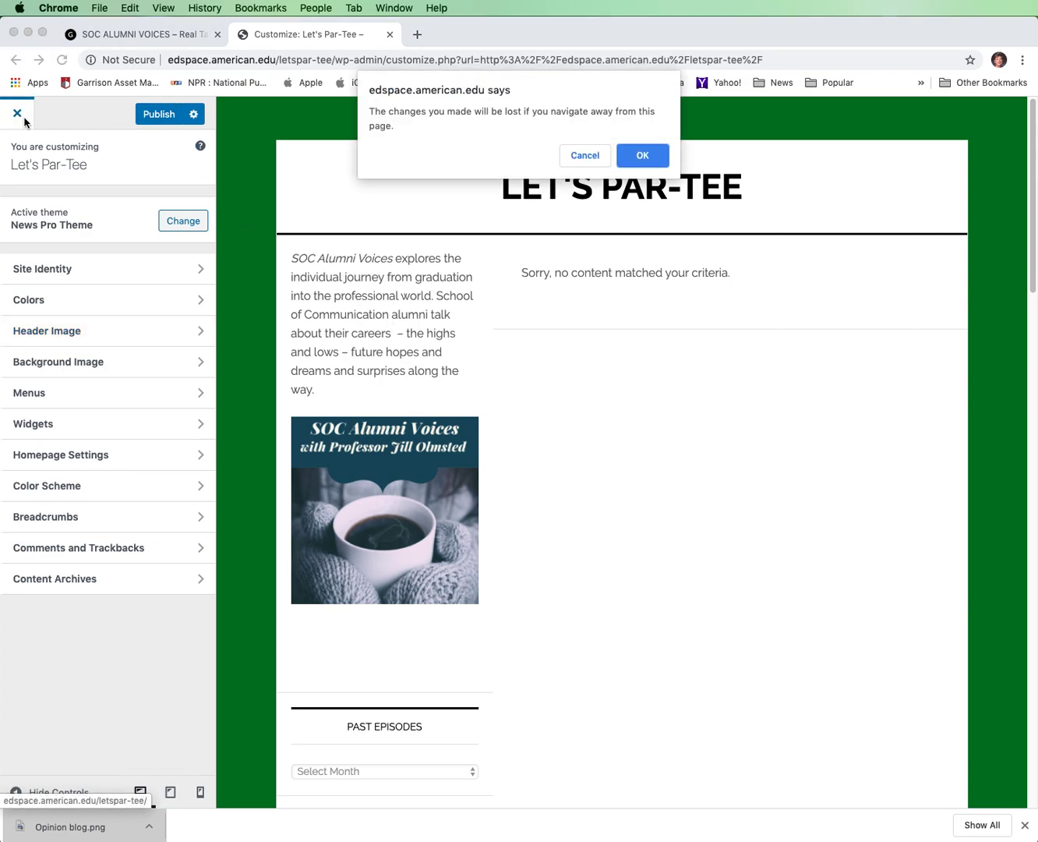
pyautogui.click(638, 159)
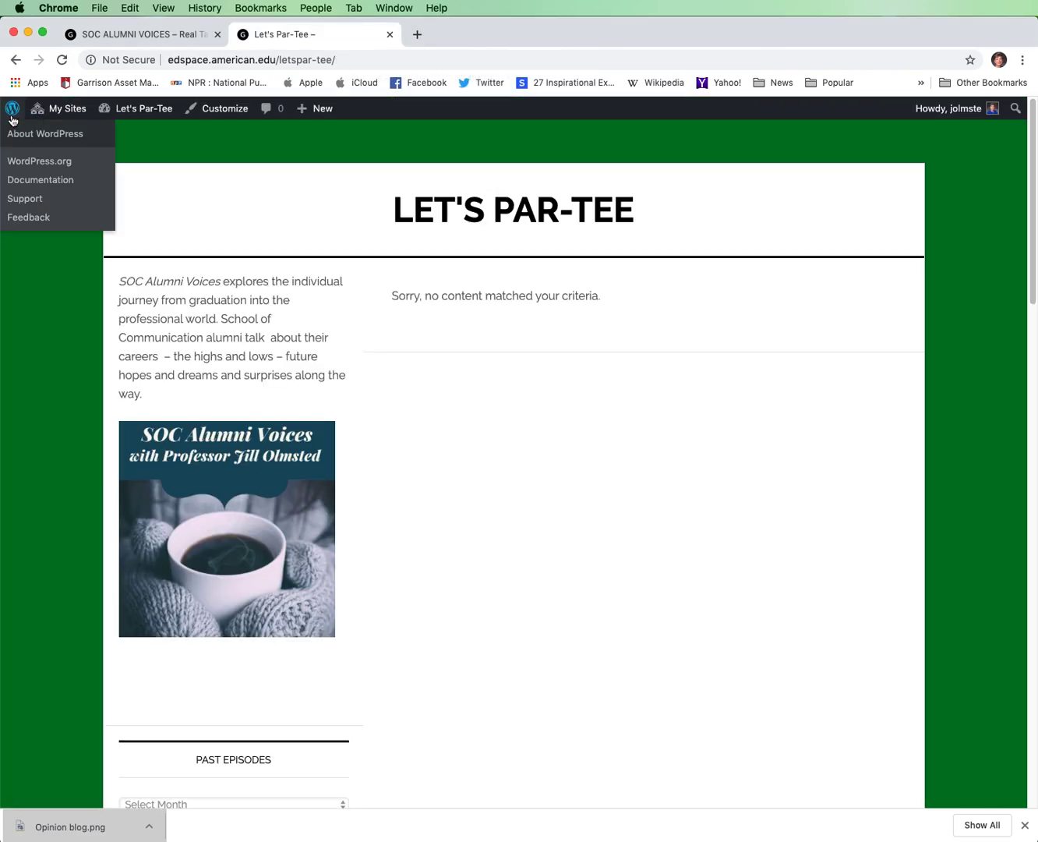
# Reopen the site customizer and delete the SOC Alumni Voices description from the first text widget in the Primary Sidebar.
pyautogui.click(230, 115)
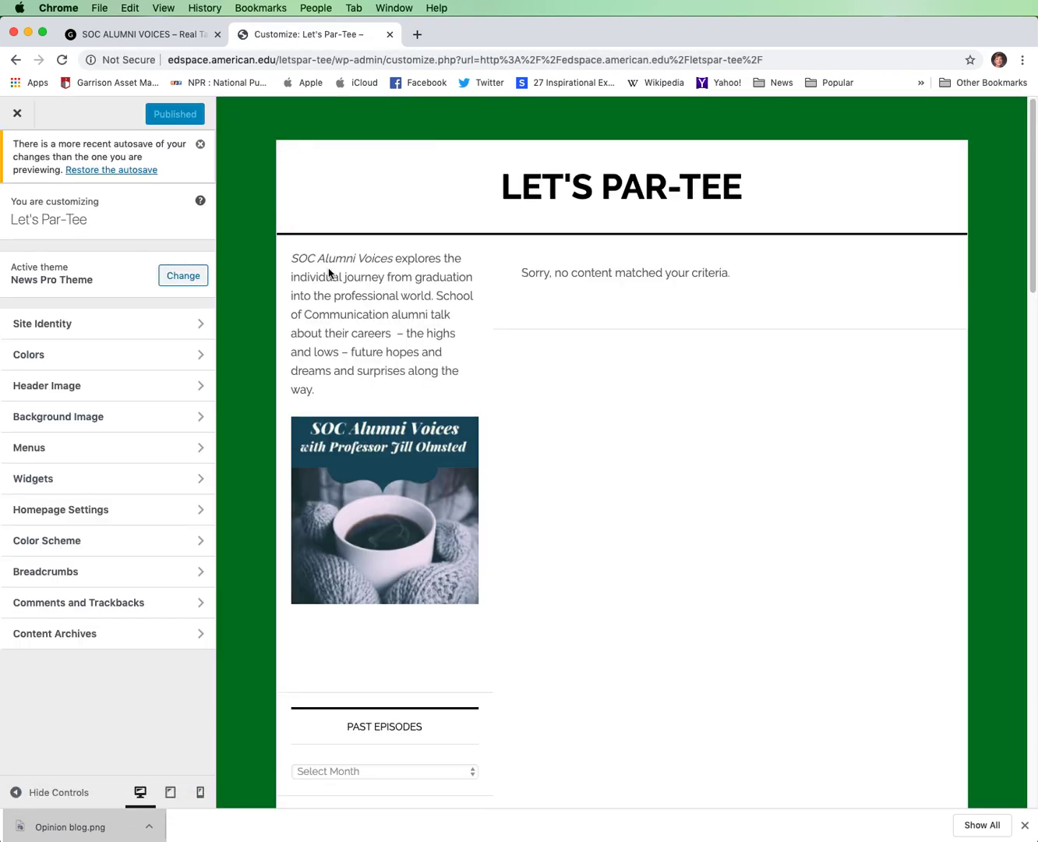
pyautogui.click(201, 480)
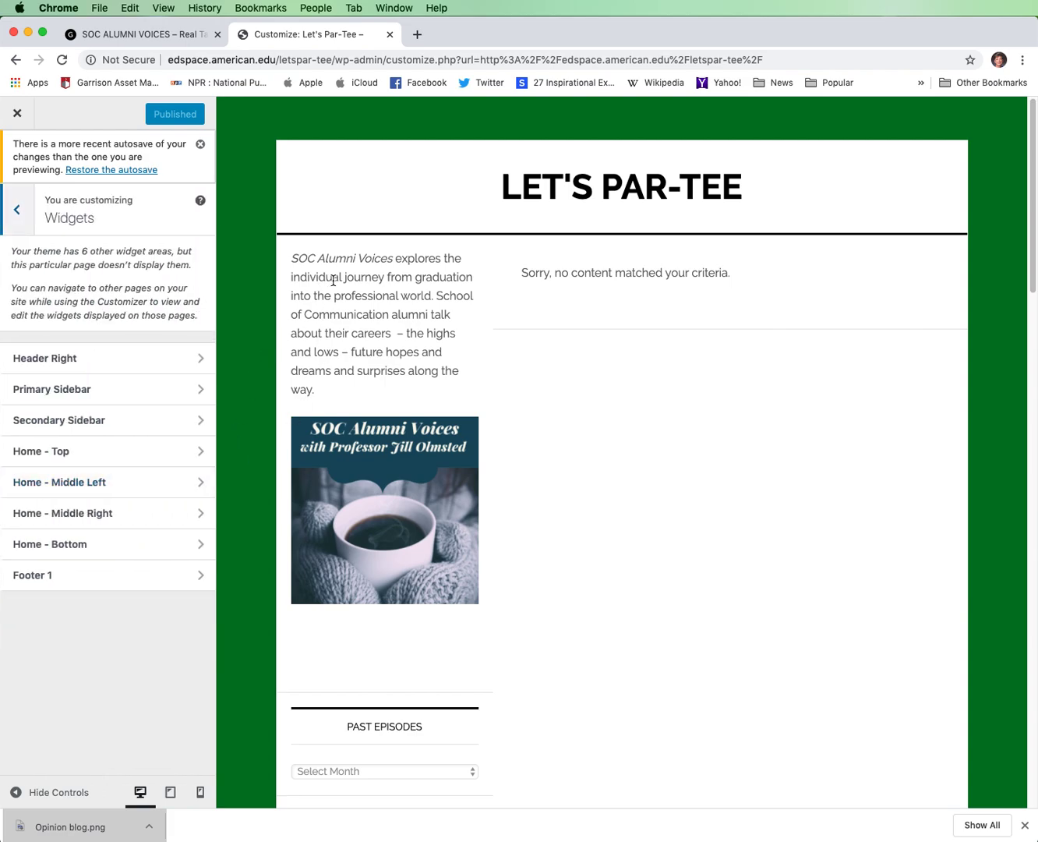
pyautogui.click(202, 392)
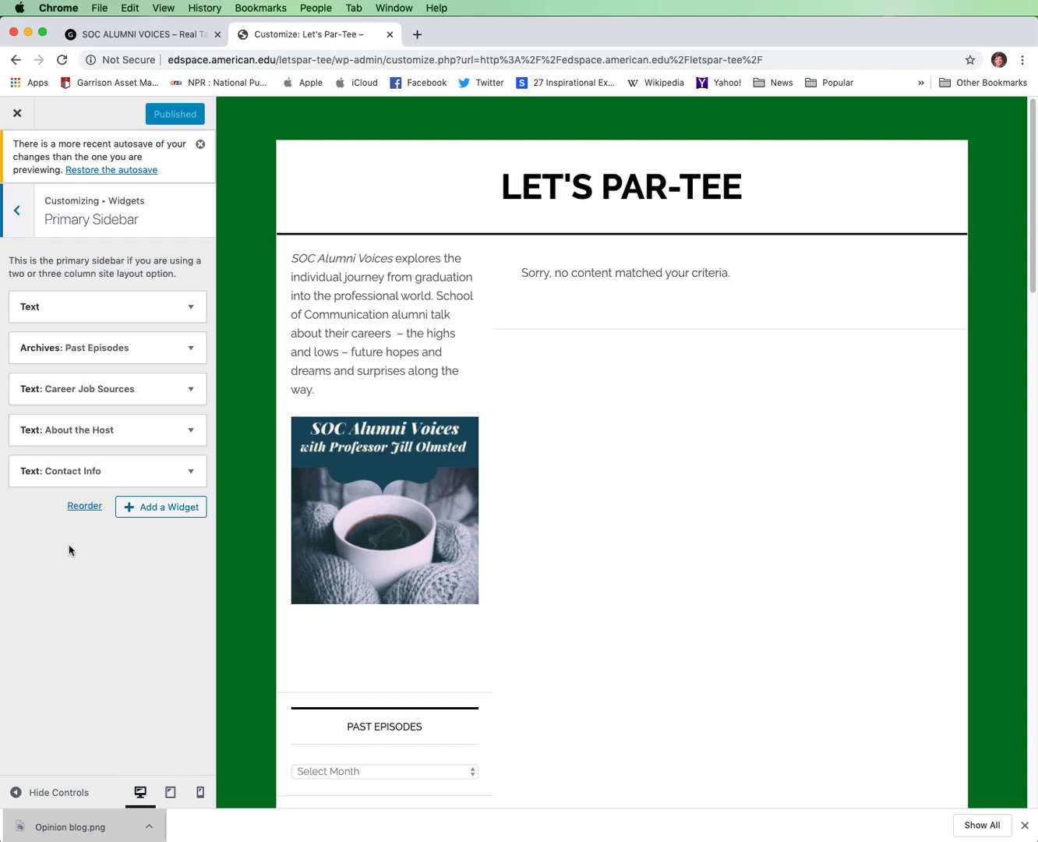
pyautogui.click(190, 308)
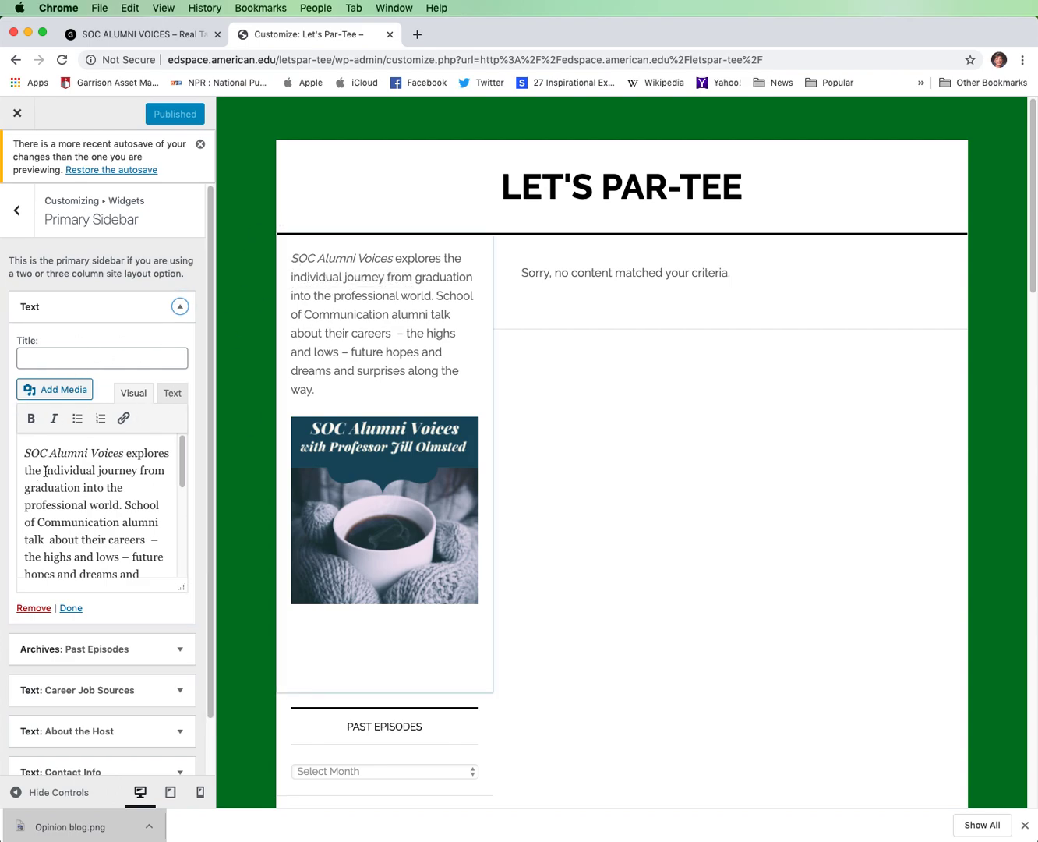
pyautogui.moveTo(25, 453); pyautogui.dragTo(173, 470)
pyautogui.scroll(5, 163, 466)
pyautogui.scroll(-5, 159, 484)
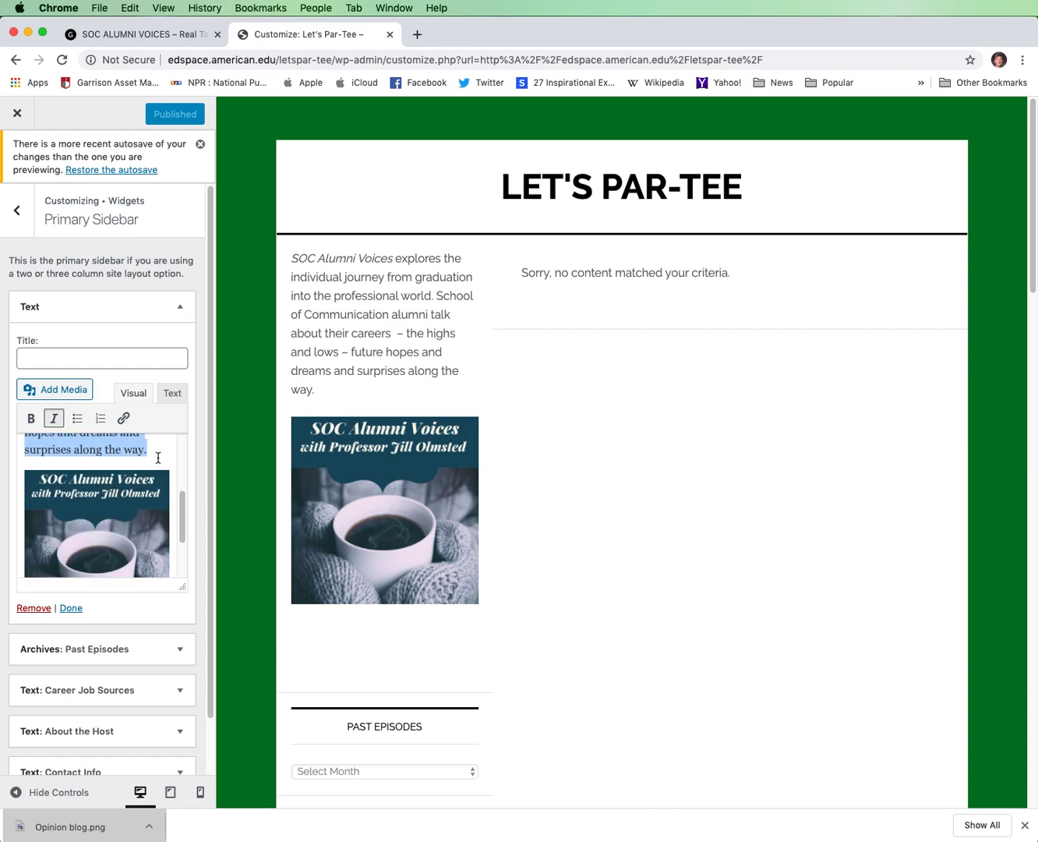
pyautogui.press('BackSpace')
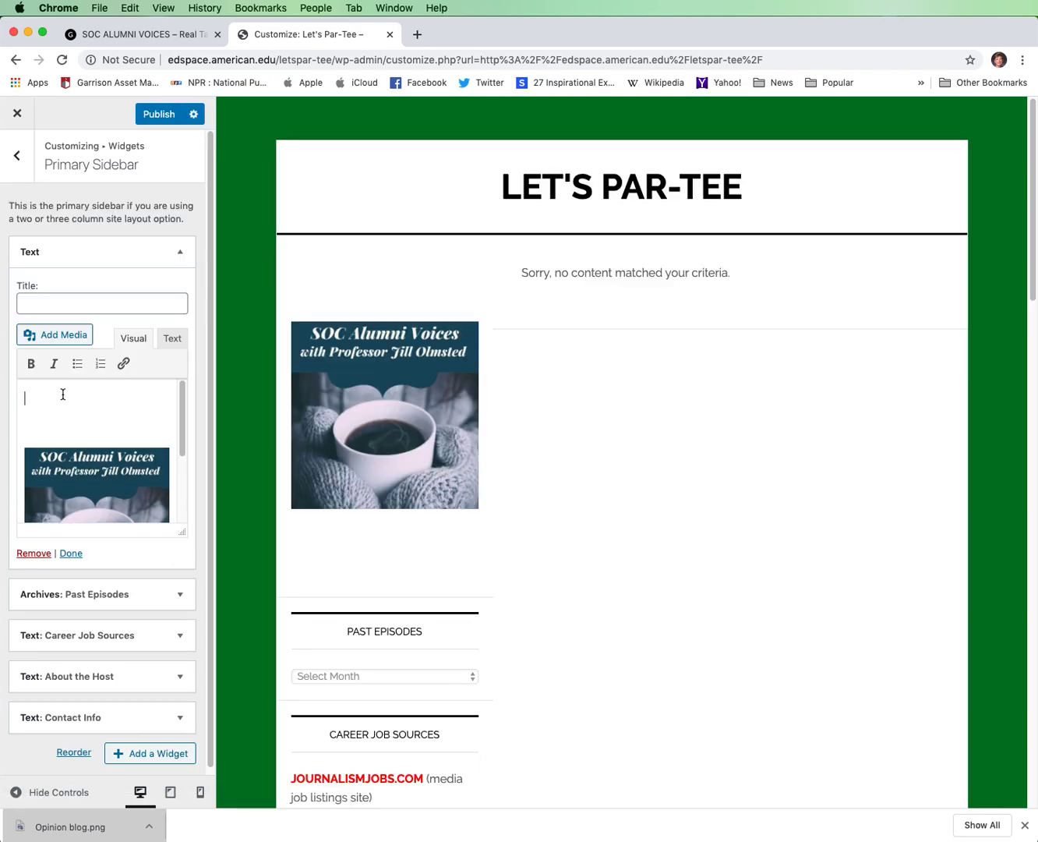
# Enter "Golf is America's oldest sport......" as the description in the first sidebar text widget.
pyautogui.write('Golf is')
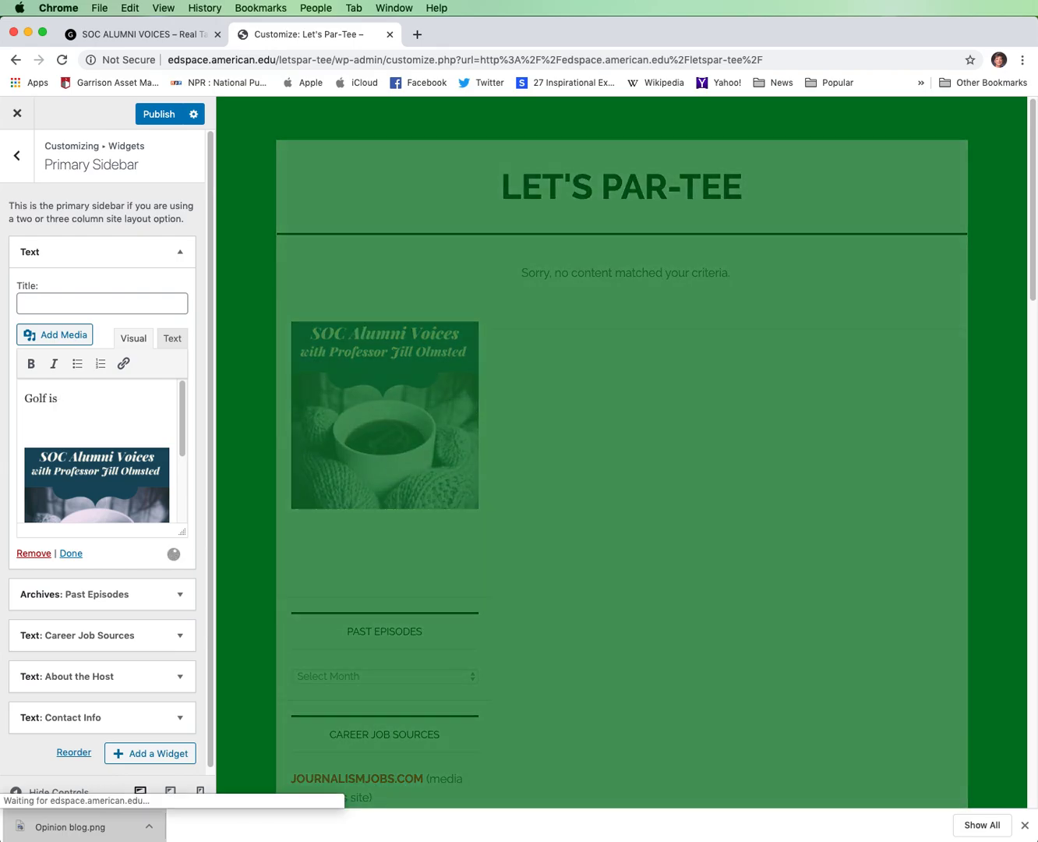
pyautogui.write(' America')
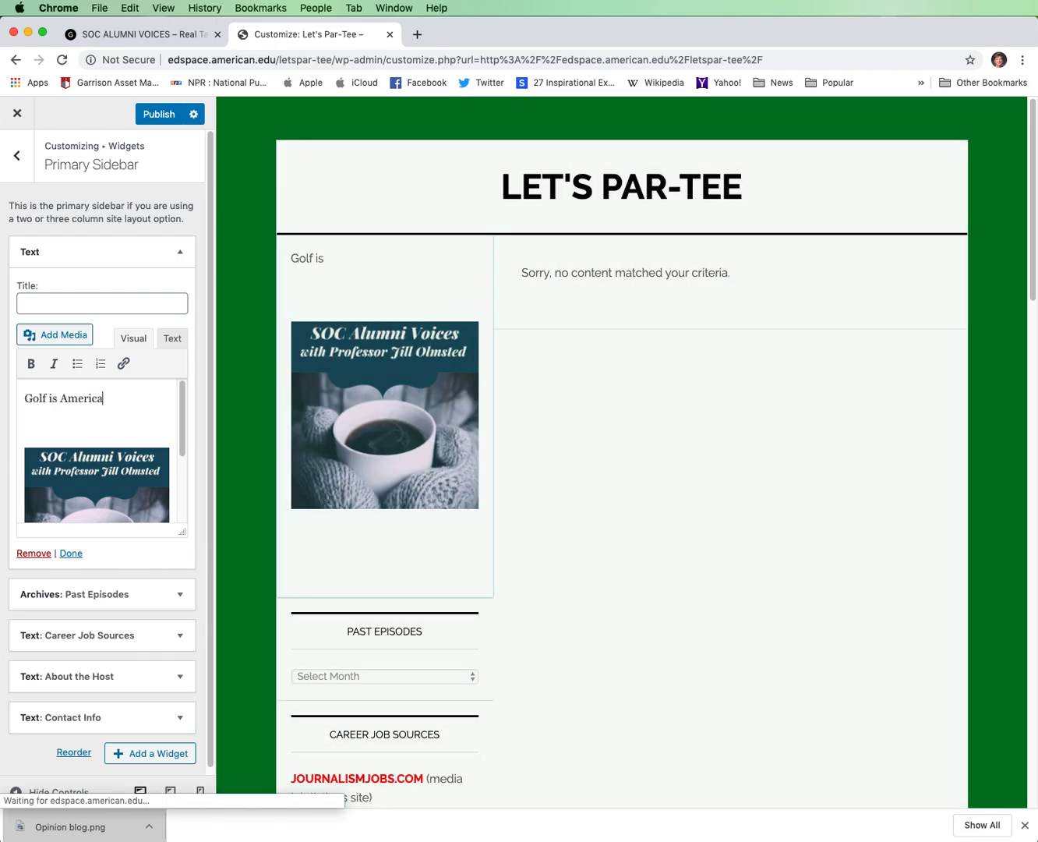
pyautogui.write("'s oldest sp")
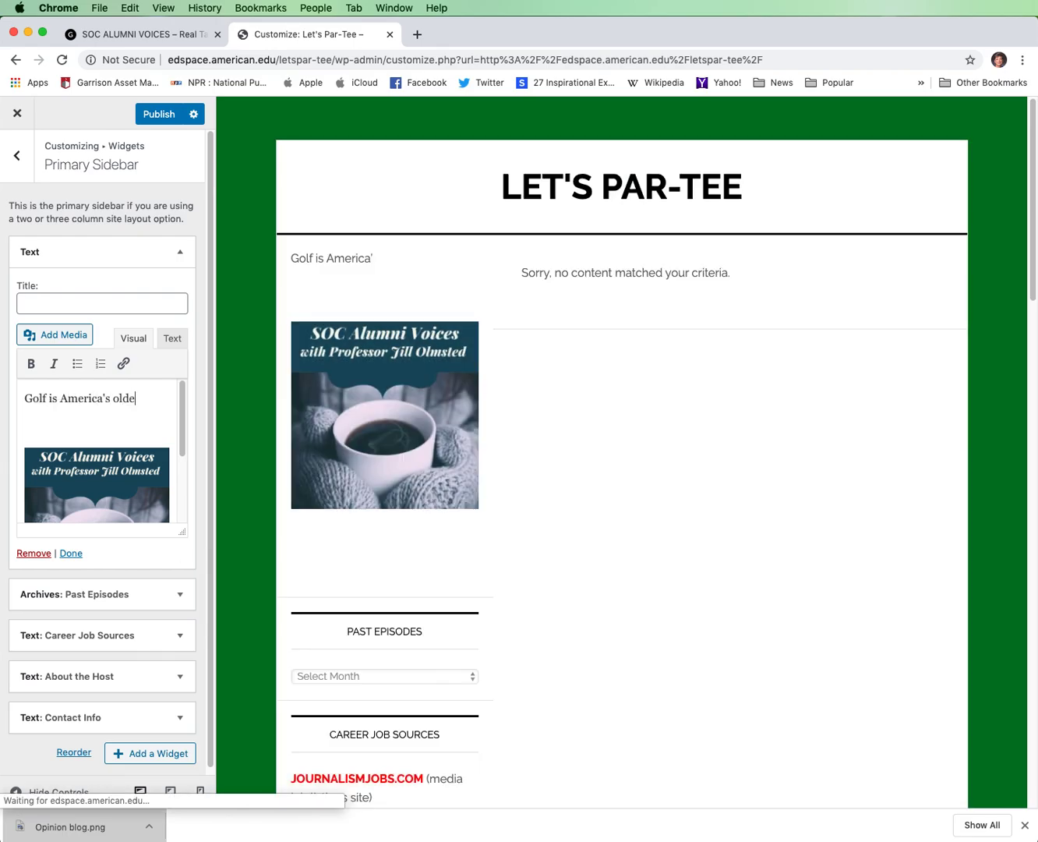
pyautogui.write('ort......')
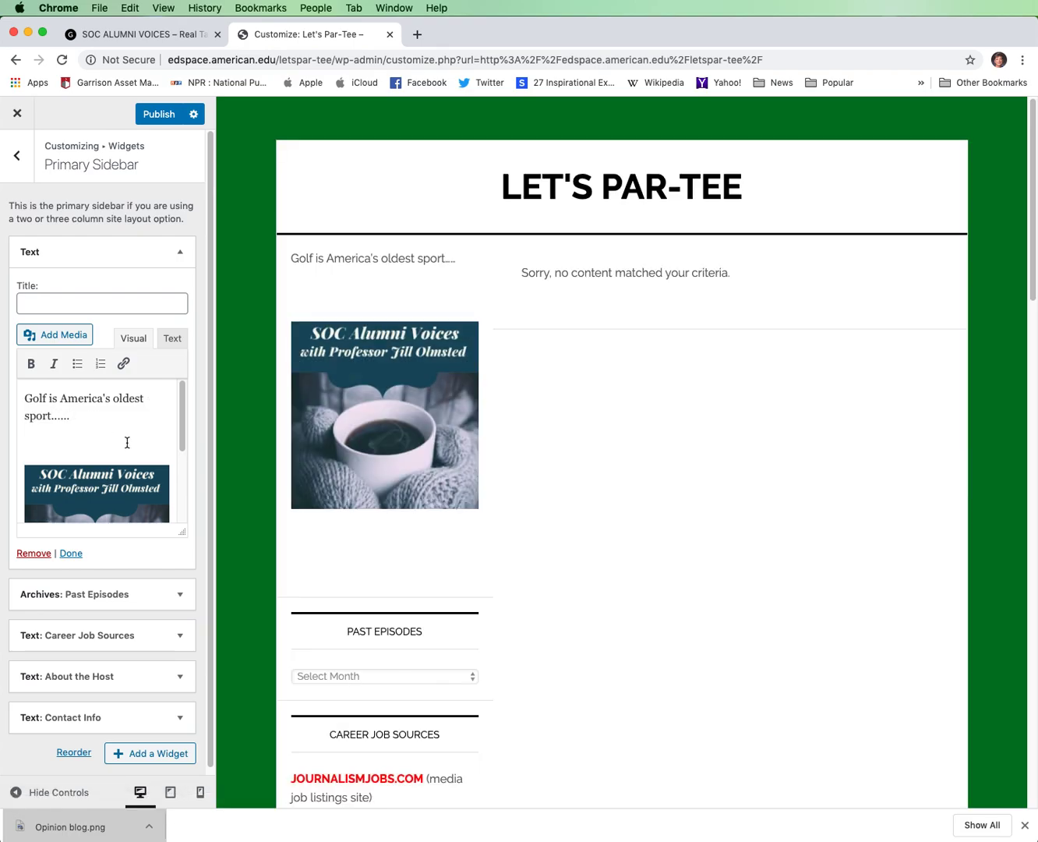
# Remove the SOC Alumni Voices coffee cup image from the first sidebar text widget.
pyautogui.scroll(-2, 125, 444)
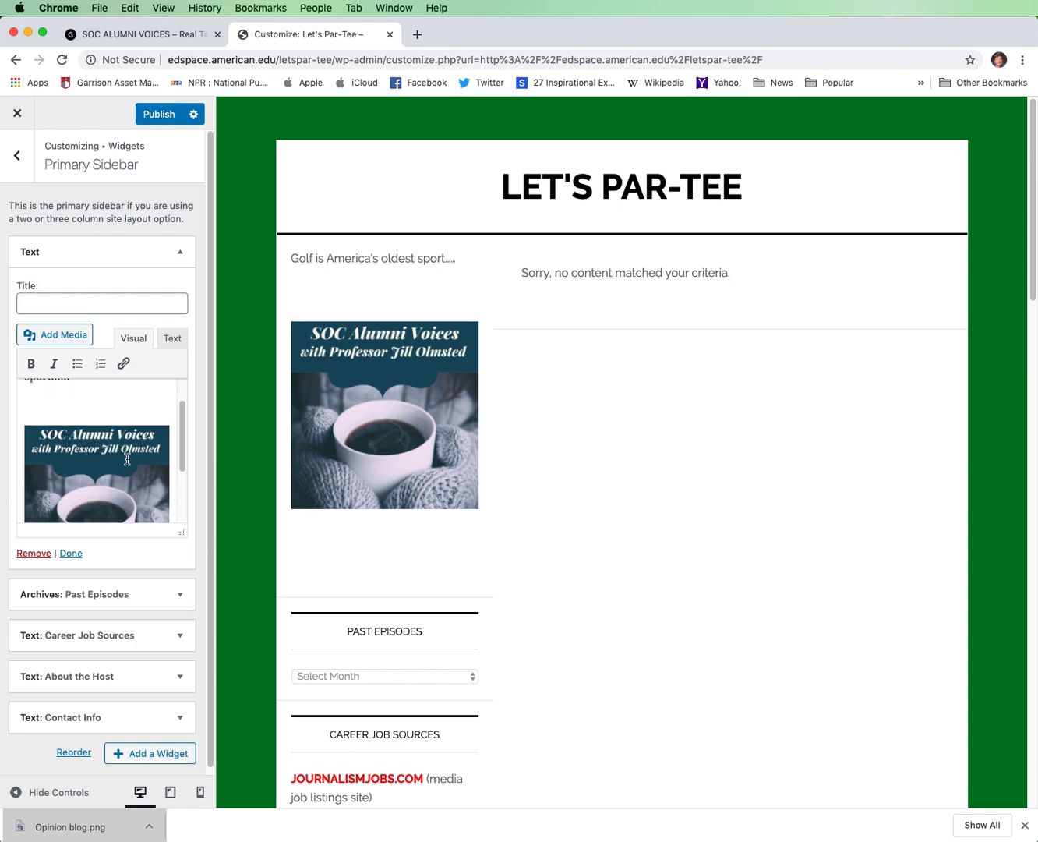
pyautogui.click(127, 460)
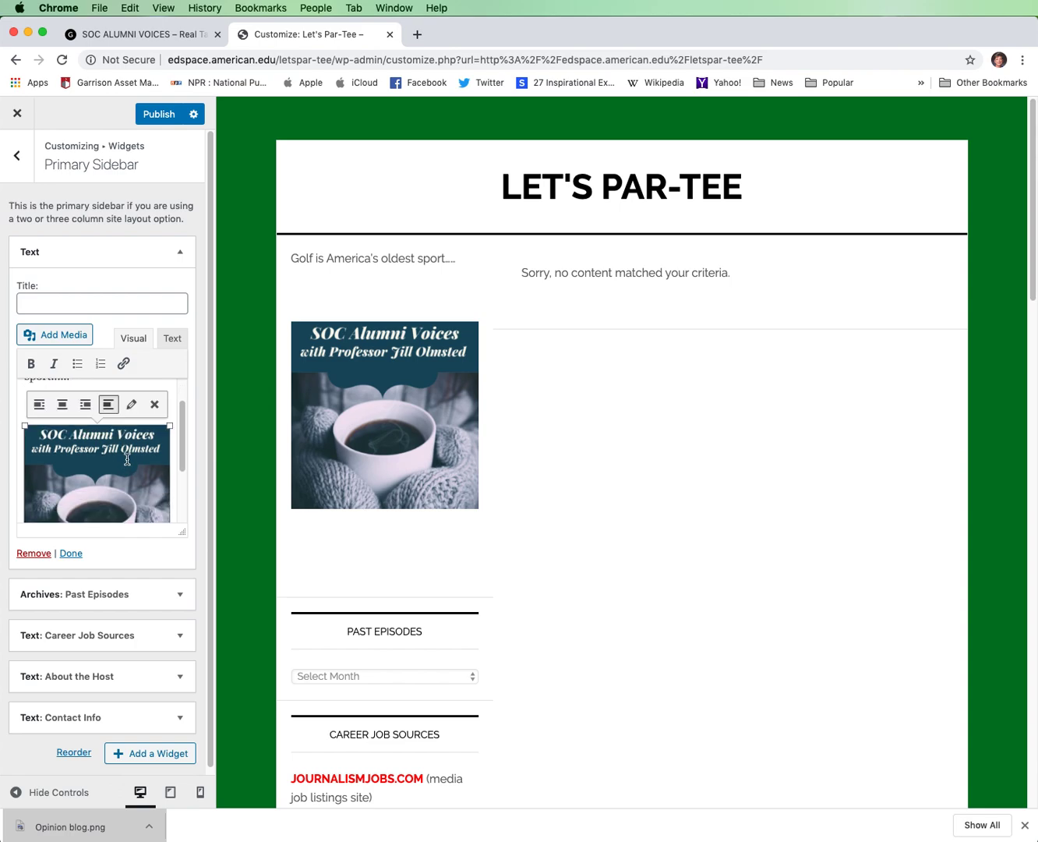
pyautogui.click(155, 408)
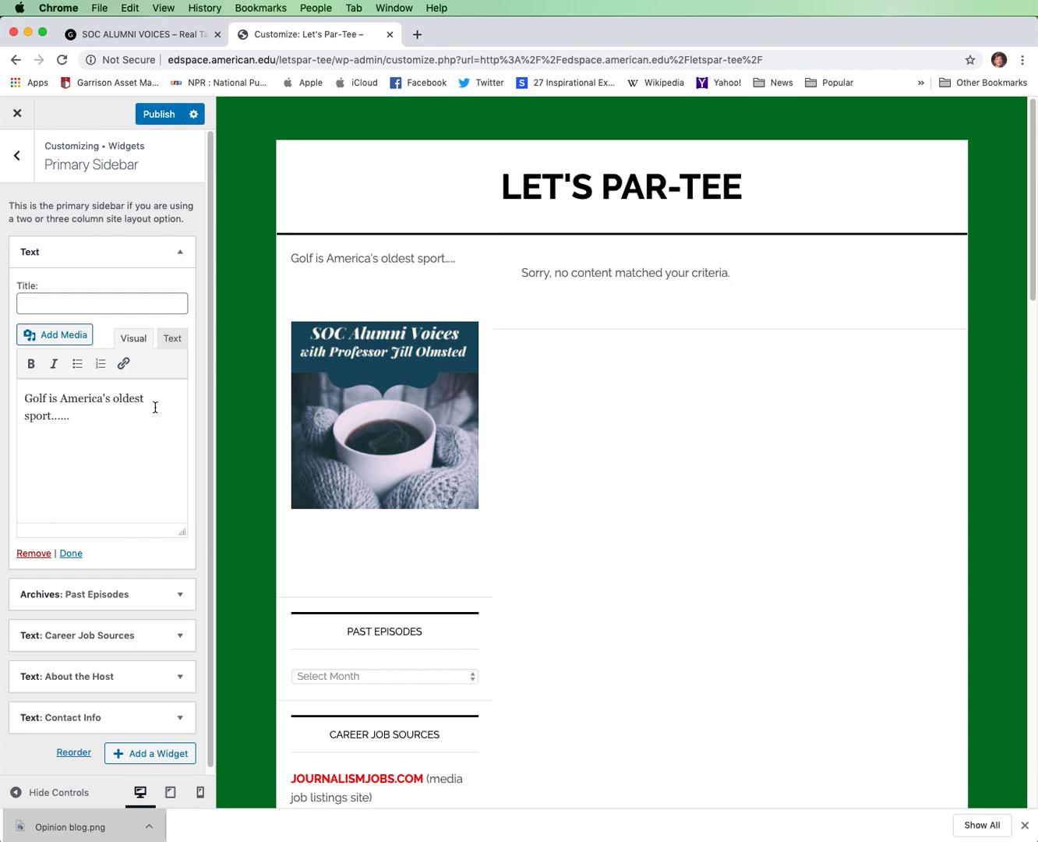
# Insert GOLF.png from the media library below the widget's description at Medium 300 × 300 size and publish the changes.
pyautogui.click(28, 442)
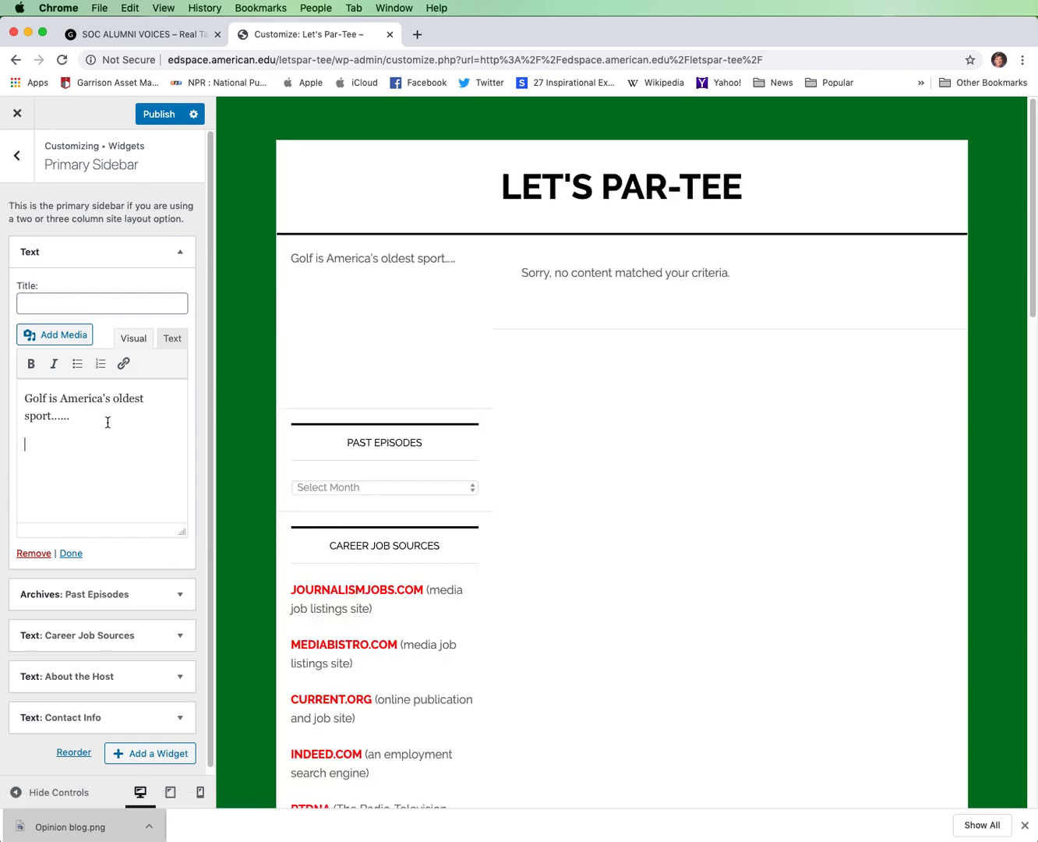
pyautogui.click(60, 342)
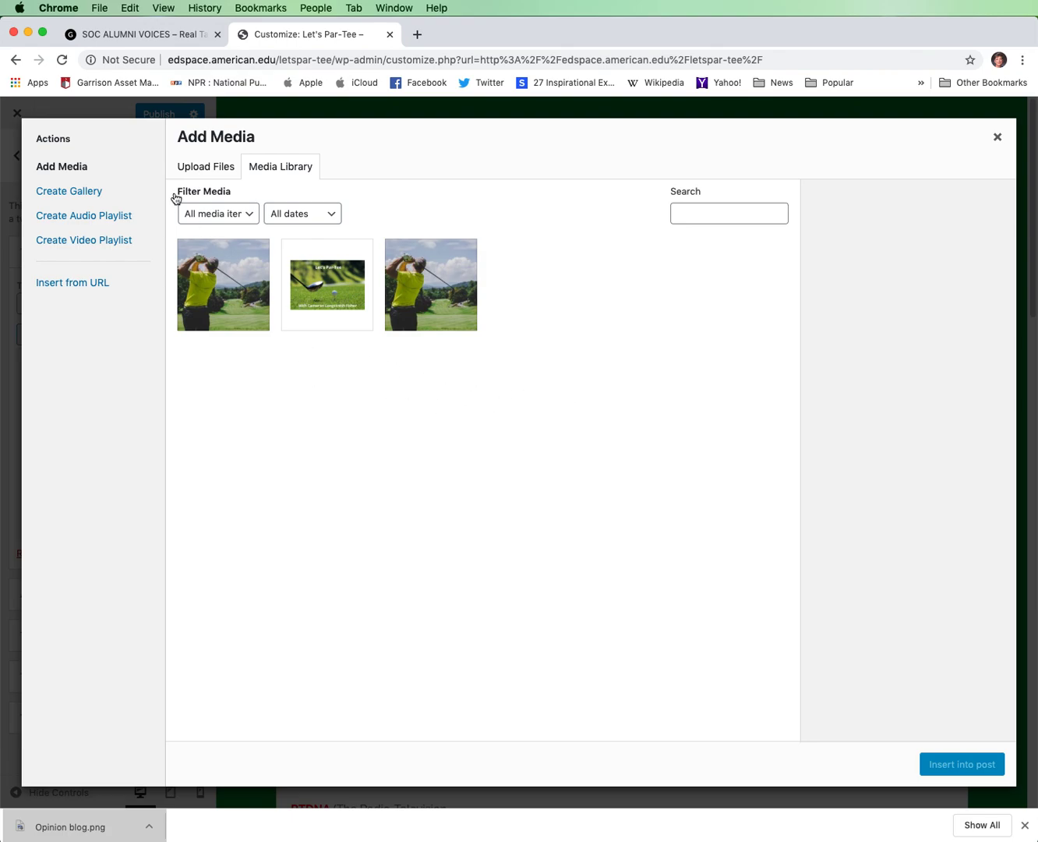
pyautogui.click(215, 172)
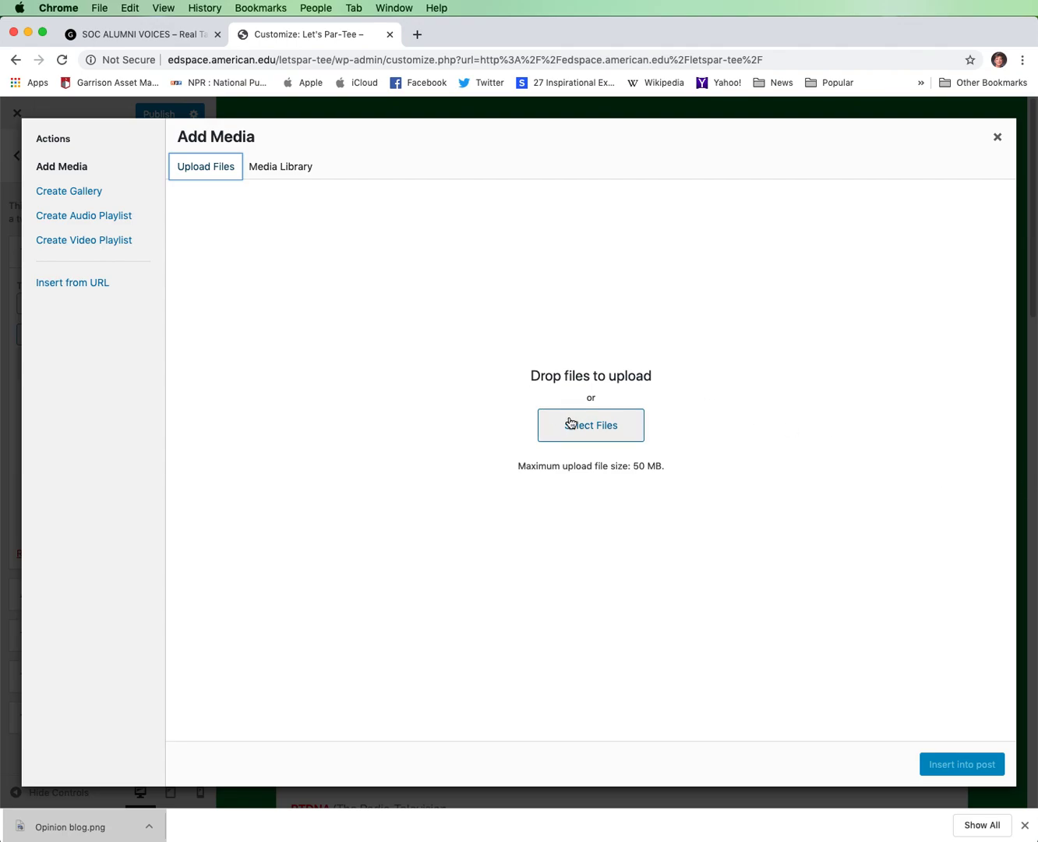
pyautogui.click(282, 169)
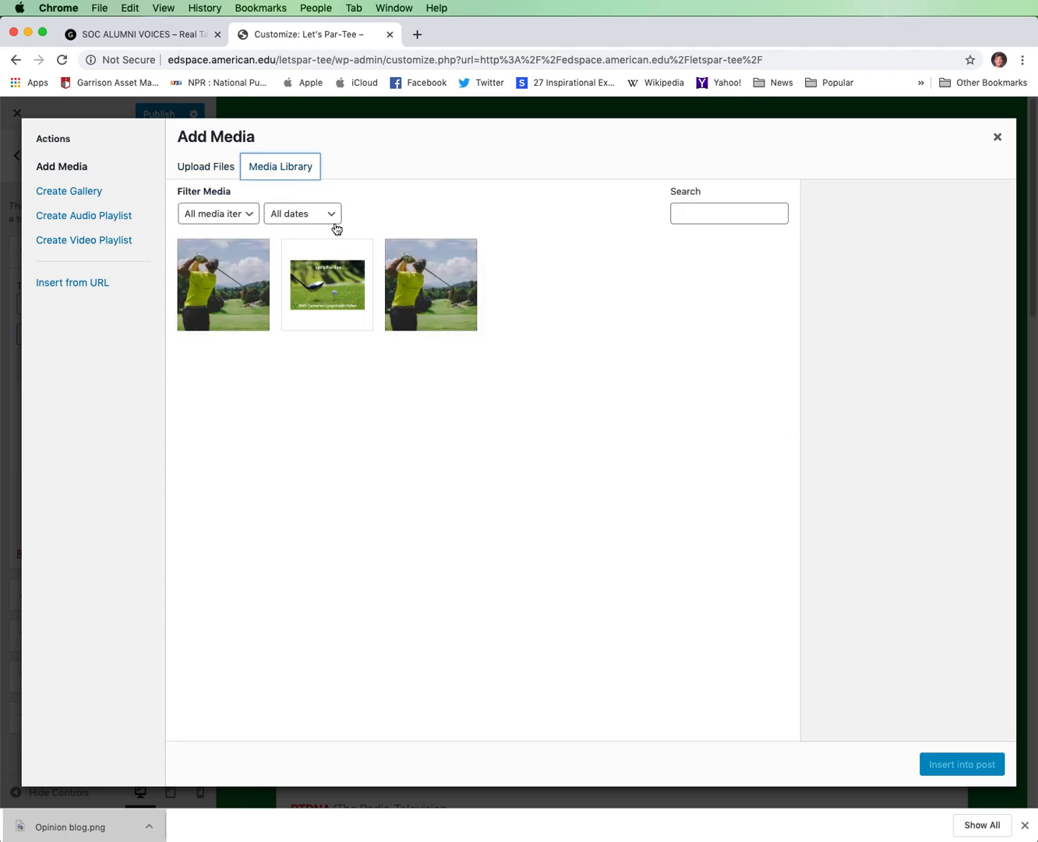
pyautogui.click(327, 284)
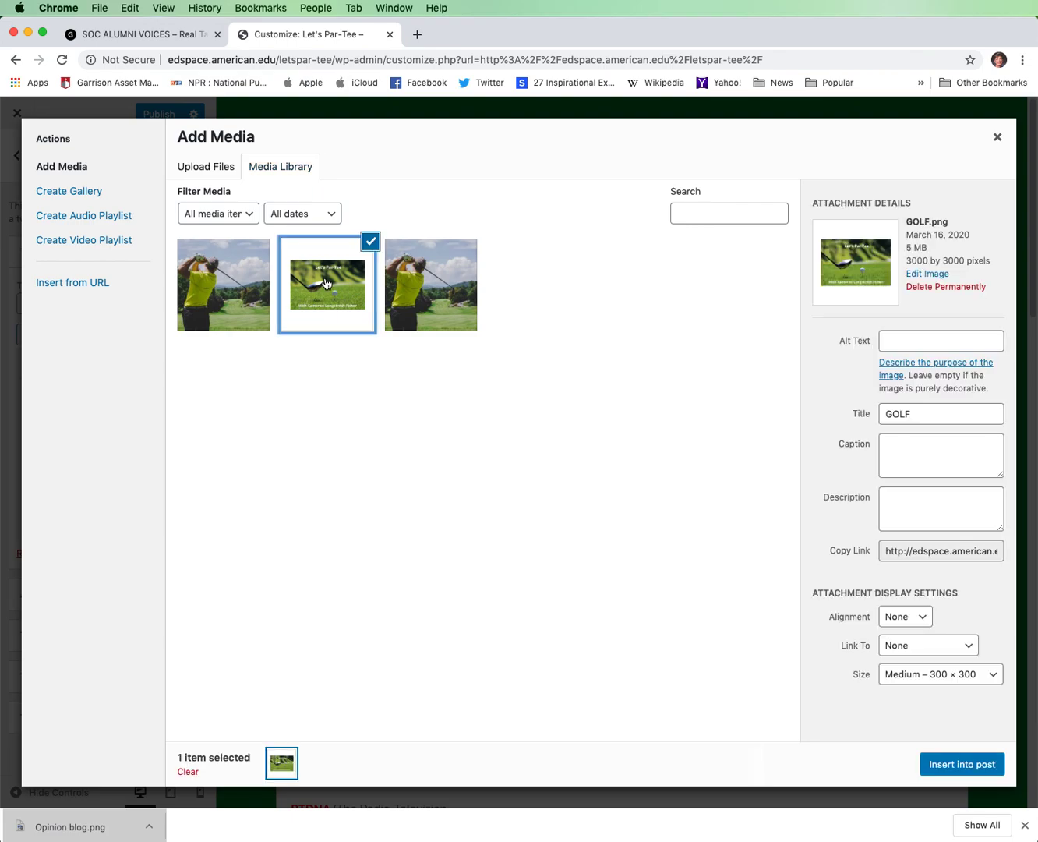
pyautogui.click(991, 767)
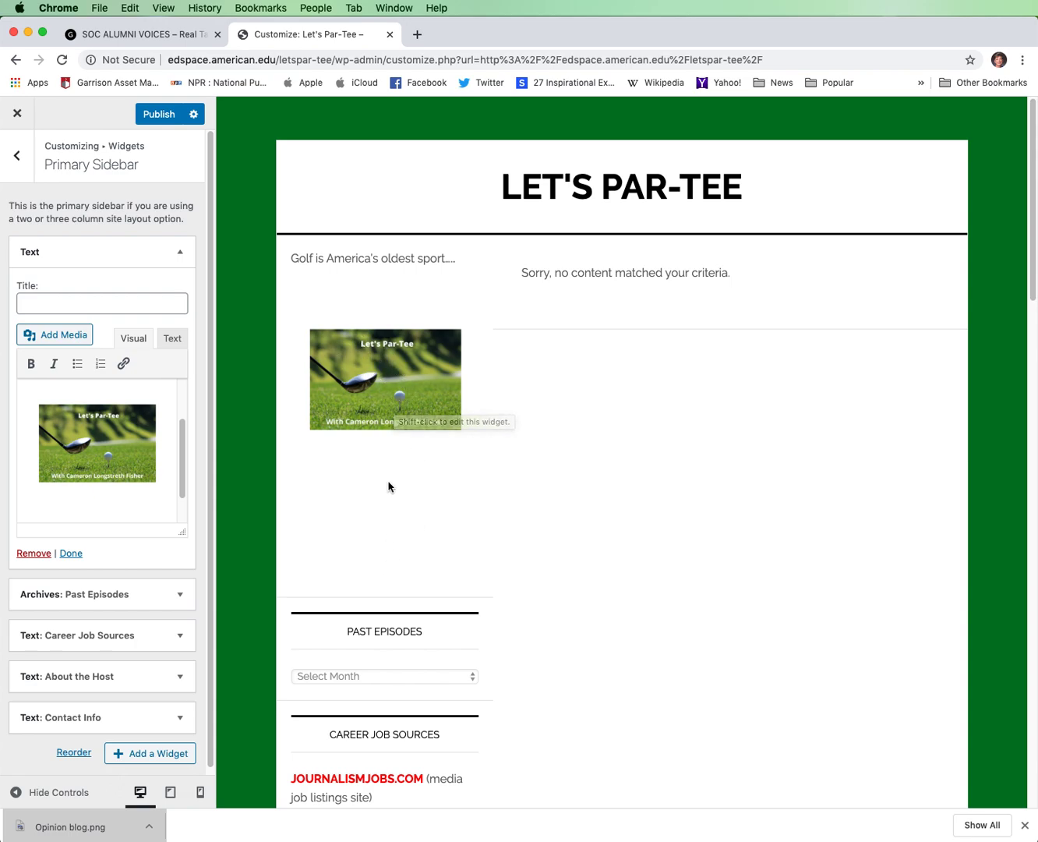
pyautogui.click(170, 116)
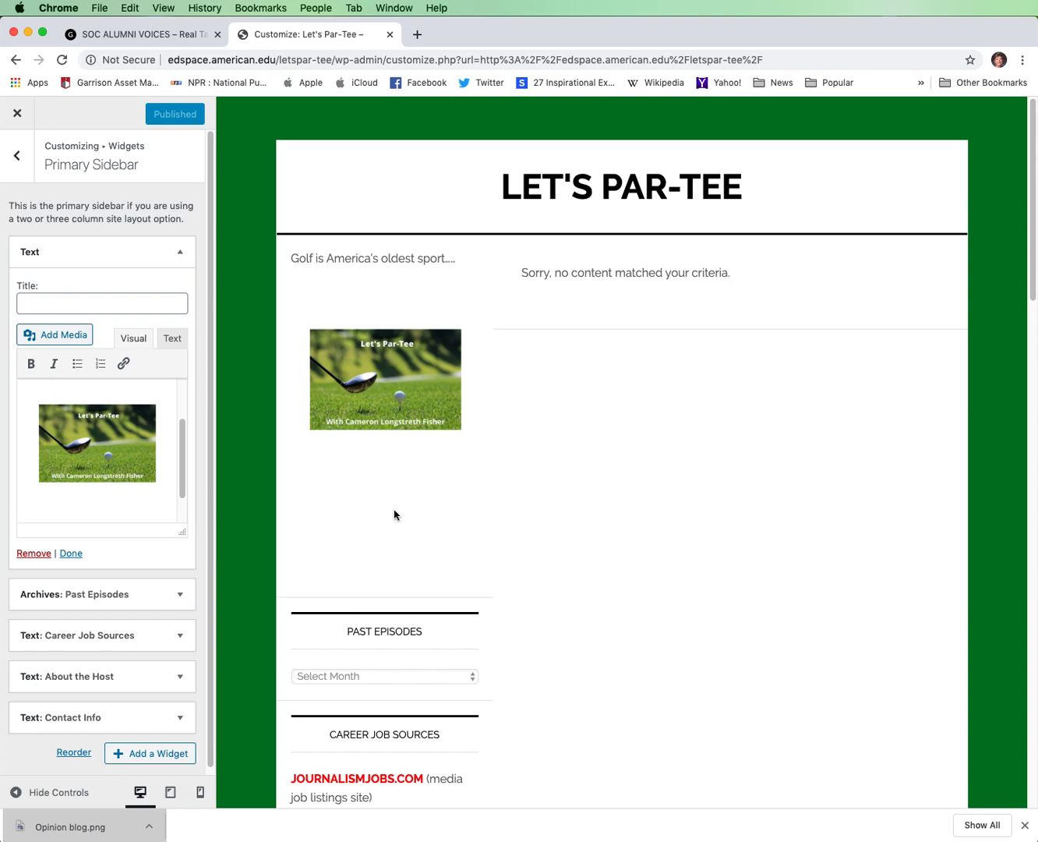
# Check the Past Episodes widget's settings, and retitle the Career Job Sources widget "Top 5 female golfers of all time".
pyautogui.click(182, 597)
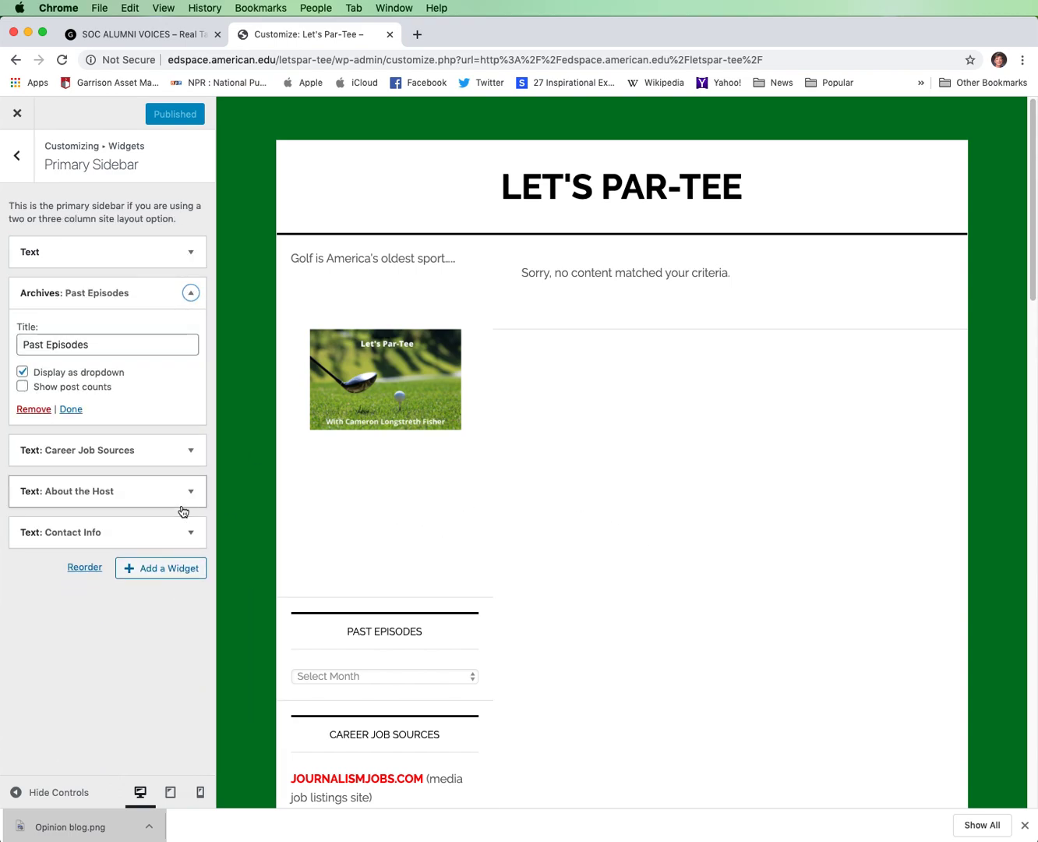
pyautogui.click(191, 292)
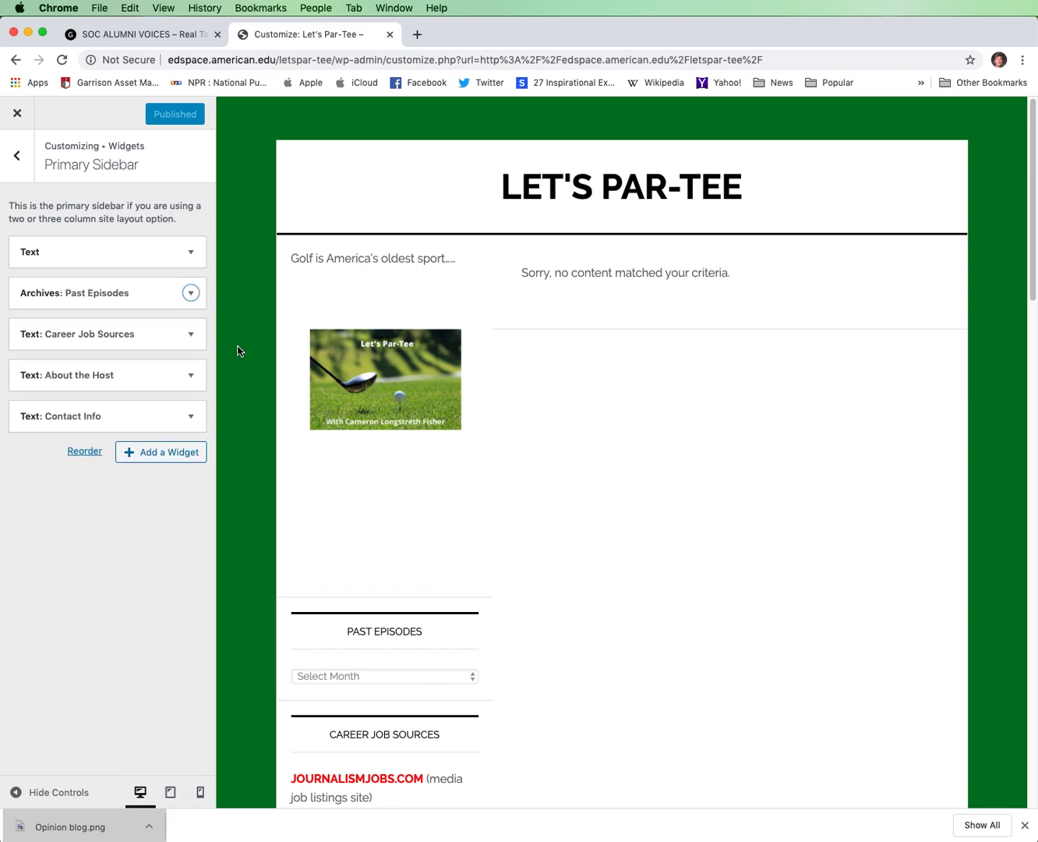
pyautogui.click(191, 333)
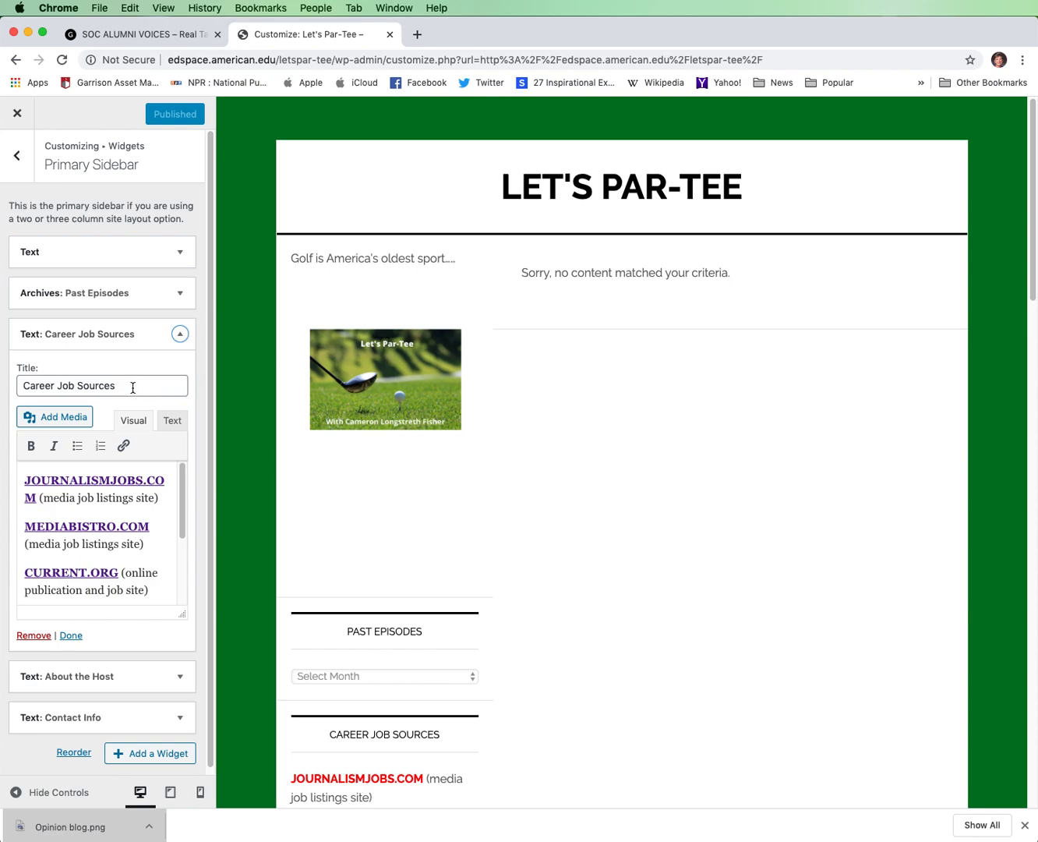
pyautogui.moveTo(133, 388); pyautogui.dragTo(0, 373)
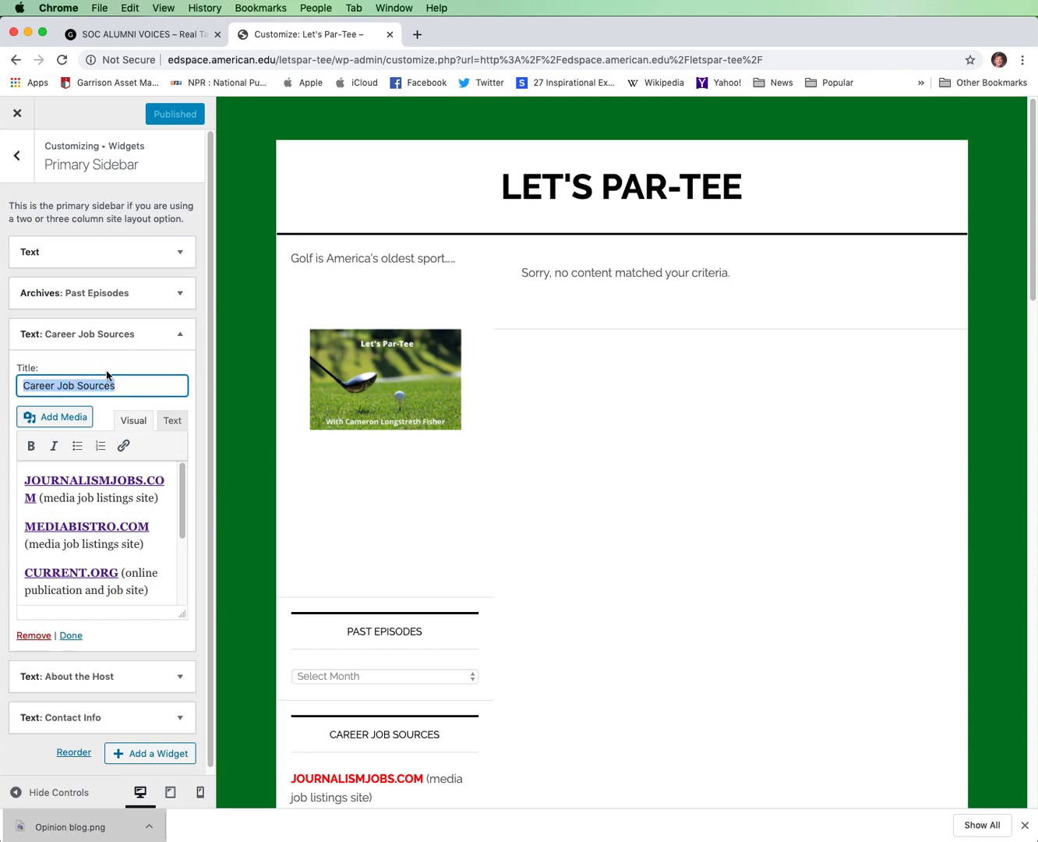
pyautogui.write('Top')
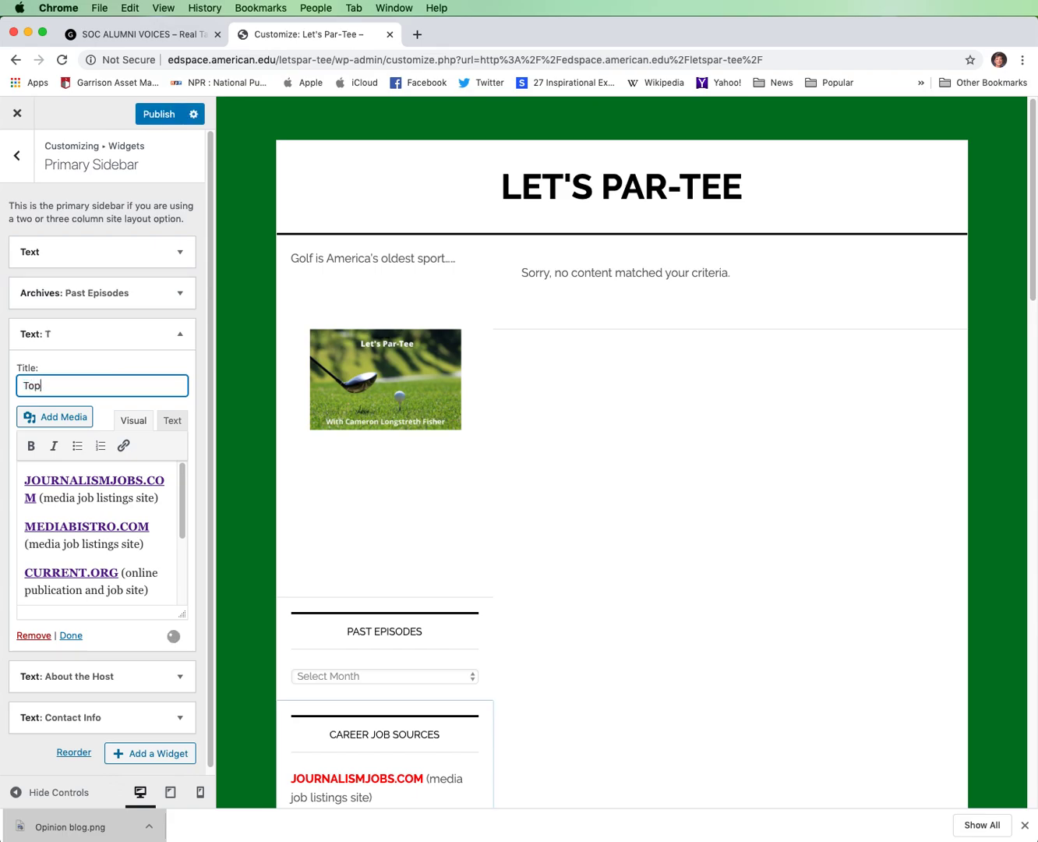
pyautogui.write(' 5 ')
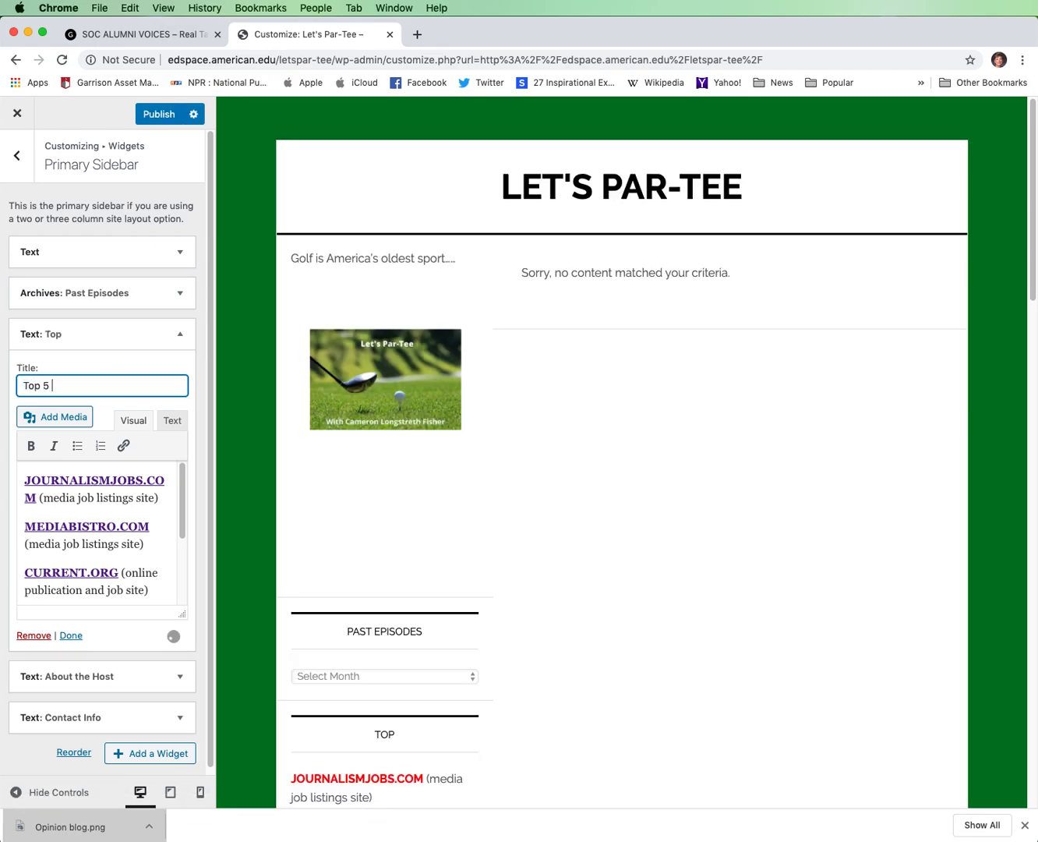
pyautogui.write('female gol')
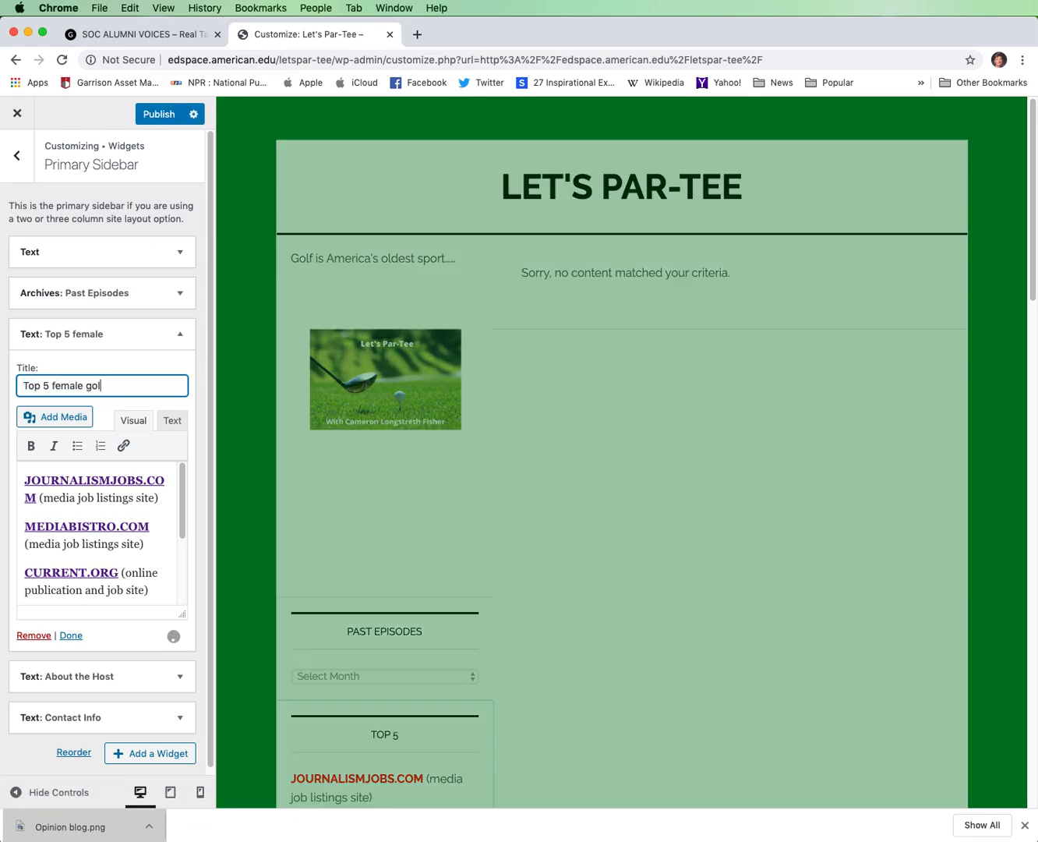
pyautogui.write('fers of all ')
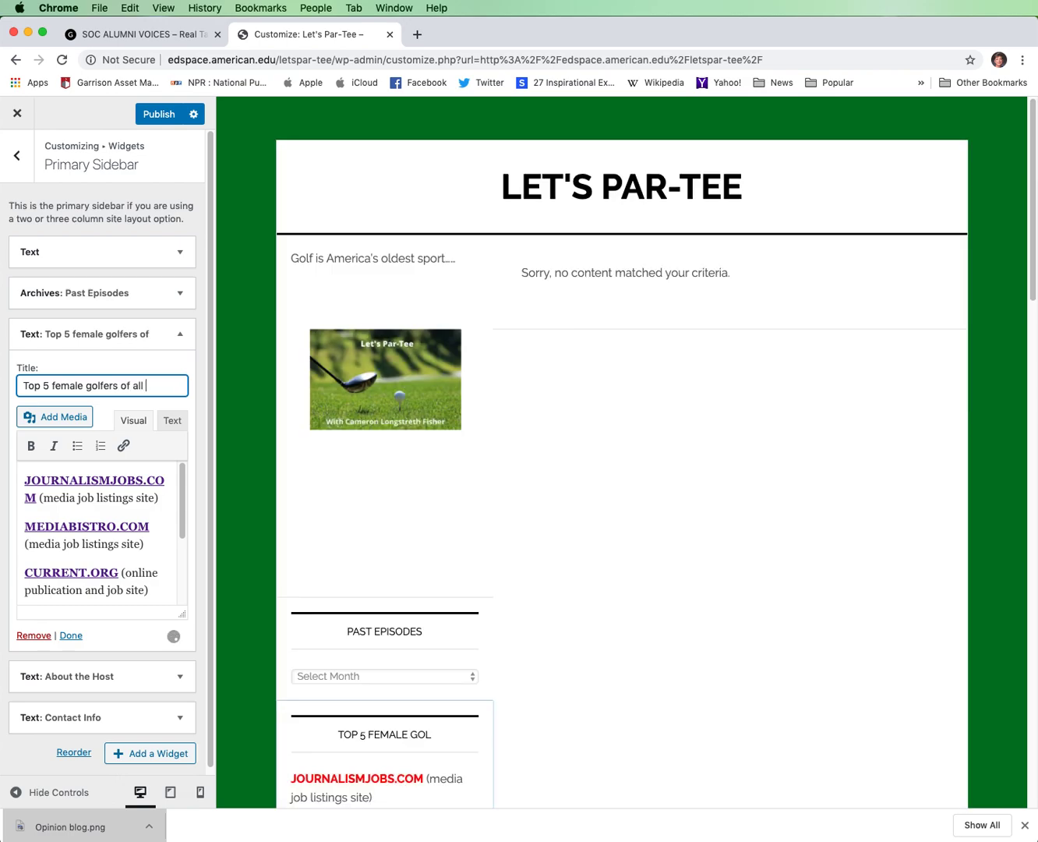
pyautogui.write('time')
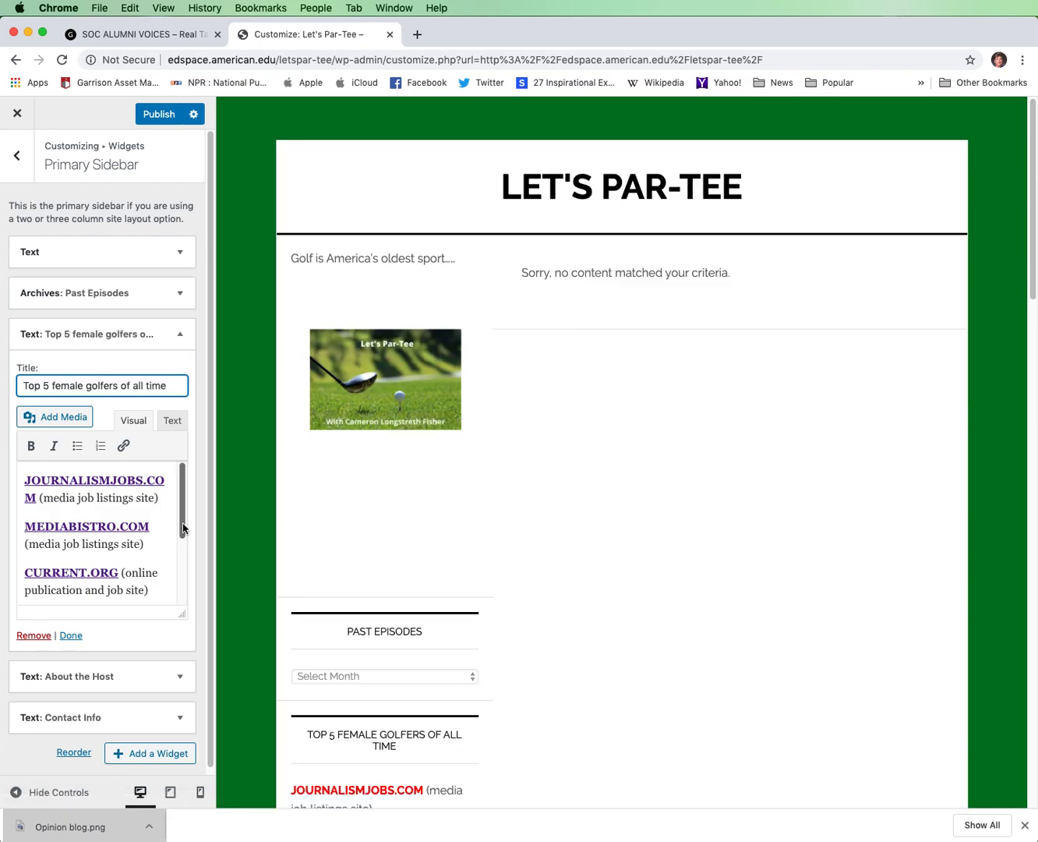
# Replace the job site links in the "Top 5 female golfers of all time" widget with "NANCY LOPEZ" and close the widget.
pyautogui.moveTo(183, 529); pyautogui.dragTo(3, 435)
pyautogui.press('BackSpace')
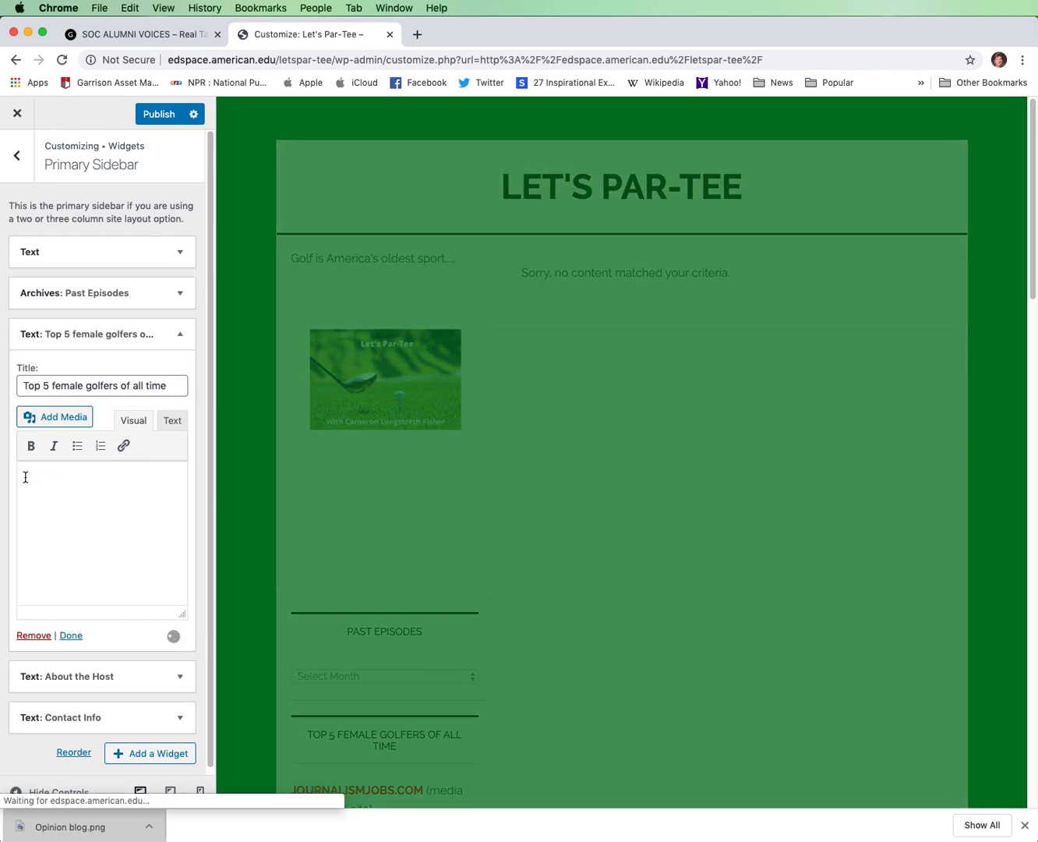
pyautogui.write('NA')
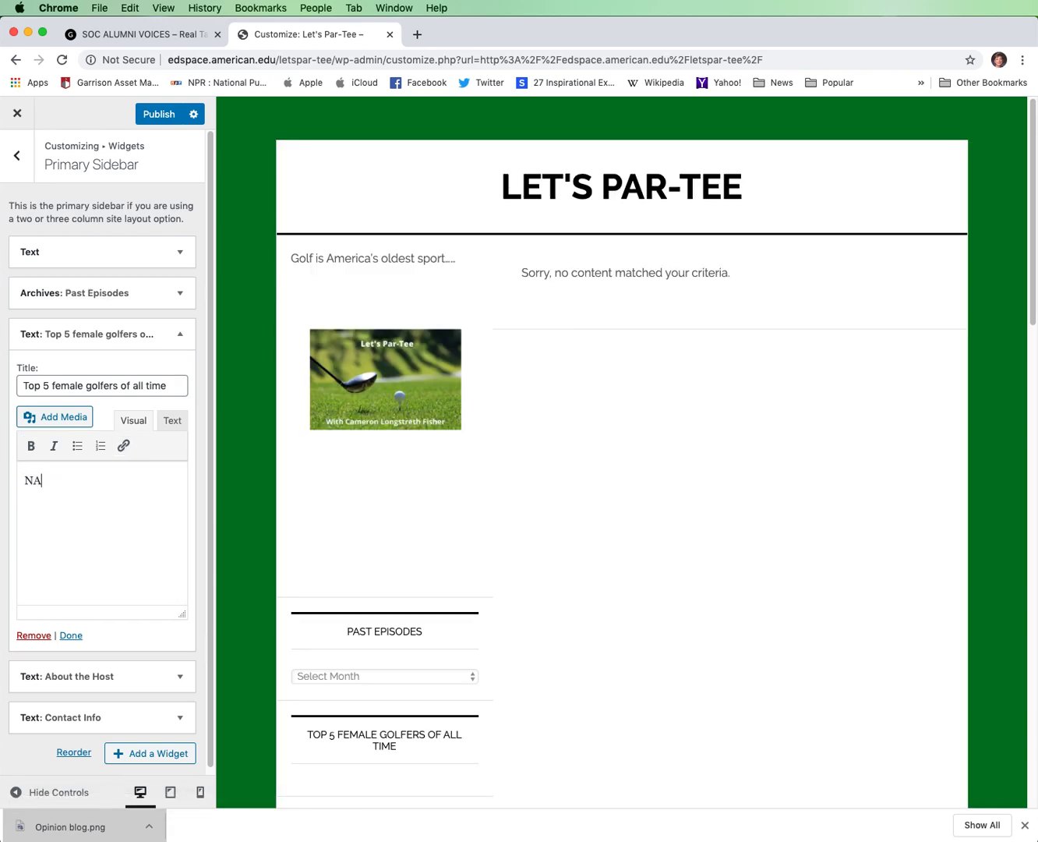
pyautogui.write('NCY LOPEZ')
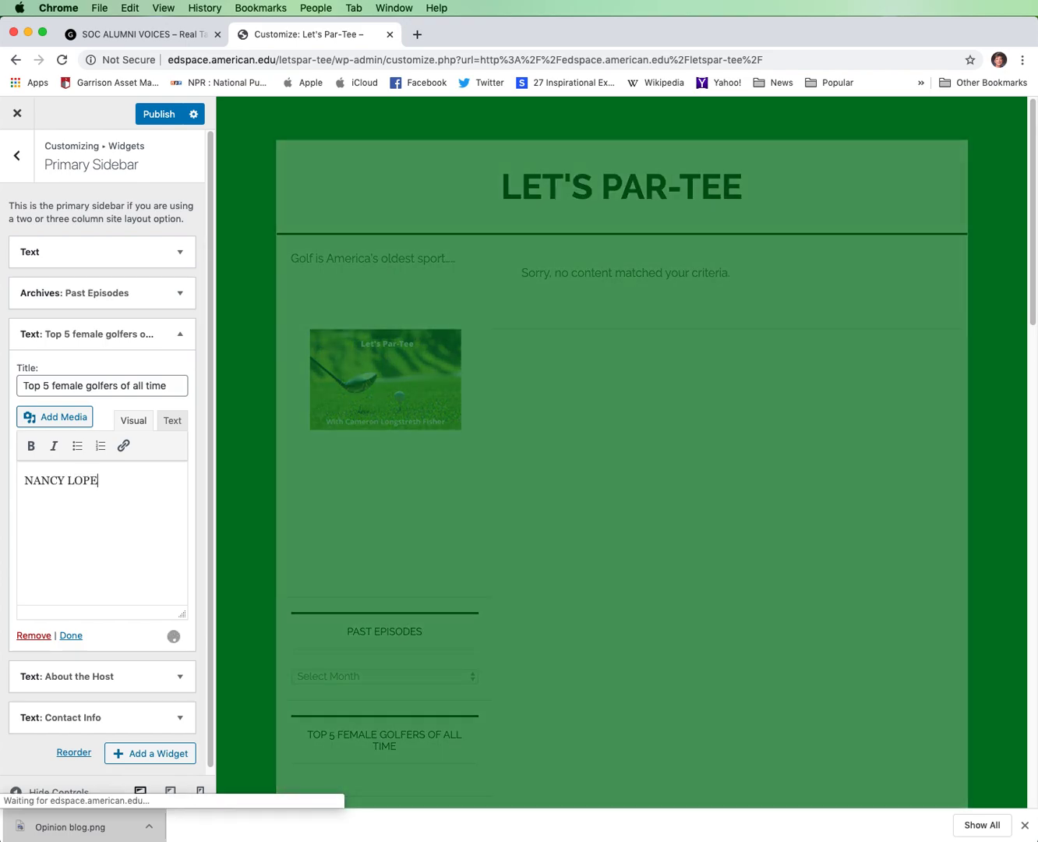
pyautogui.press('Return')
pyautogui.press('Return')
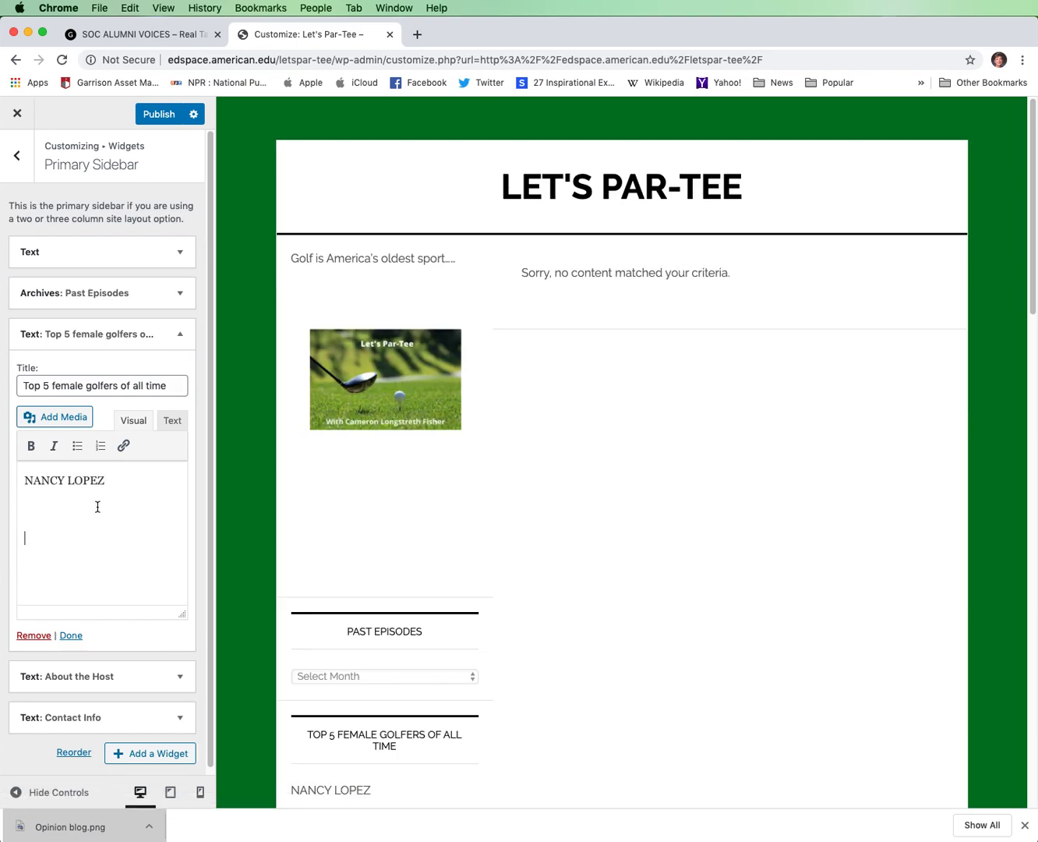
pyautogui.scroll(-1, 99, 506)
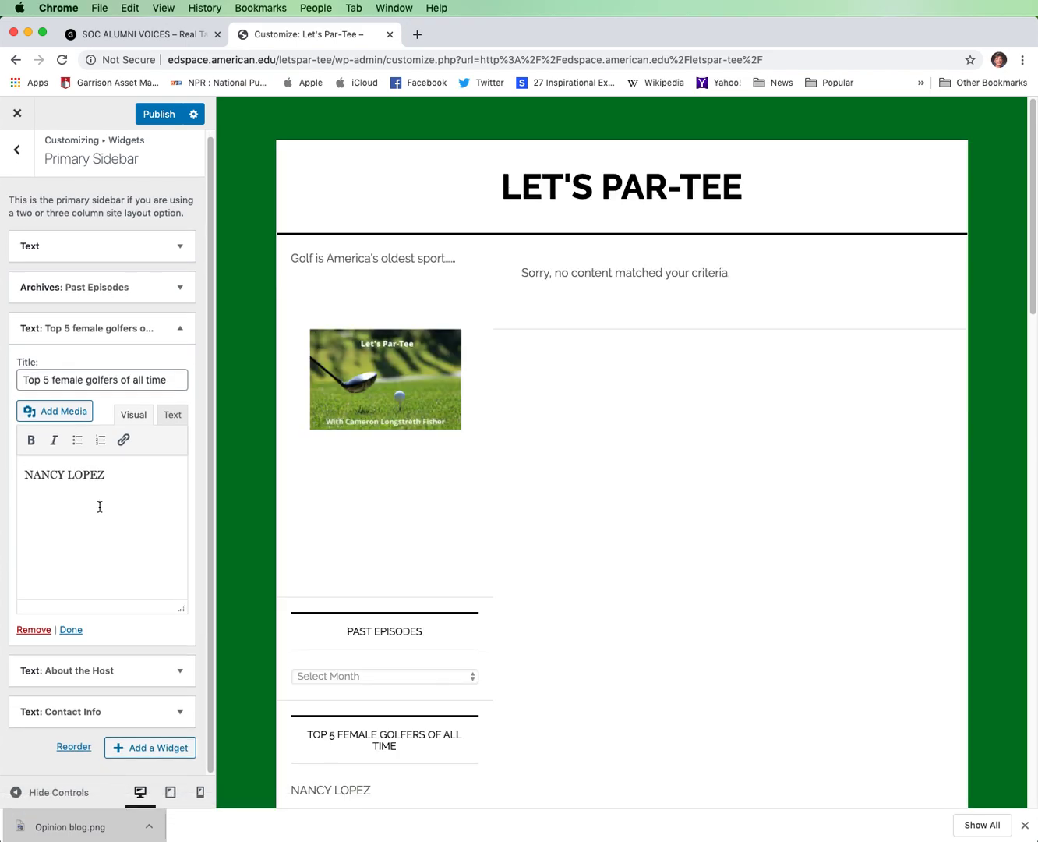
pyautogui.click(71, 629)
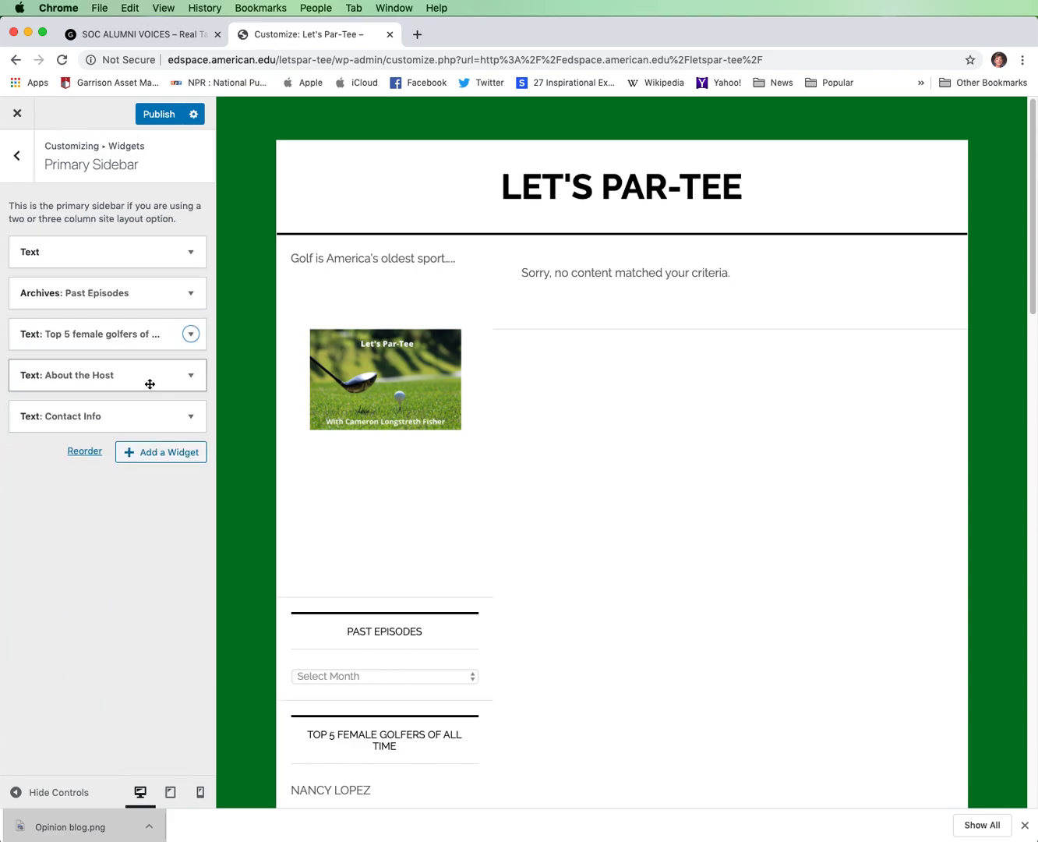
# Examine the host photo and biography in the About the Host widget, and the contents of the Contact Info widget.
pyautogui.click(190, 379)
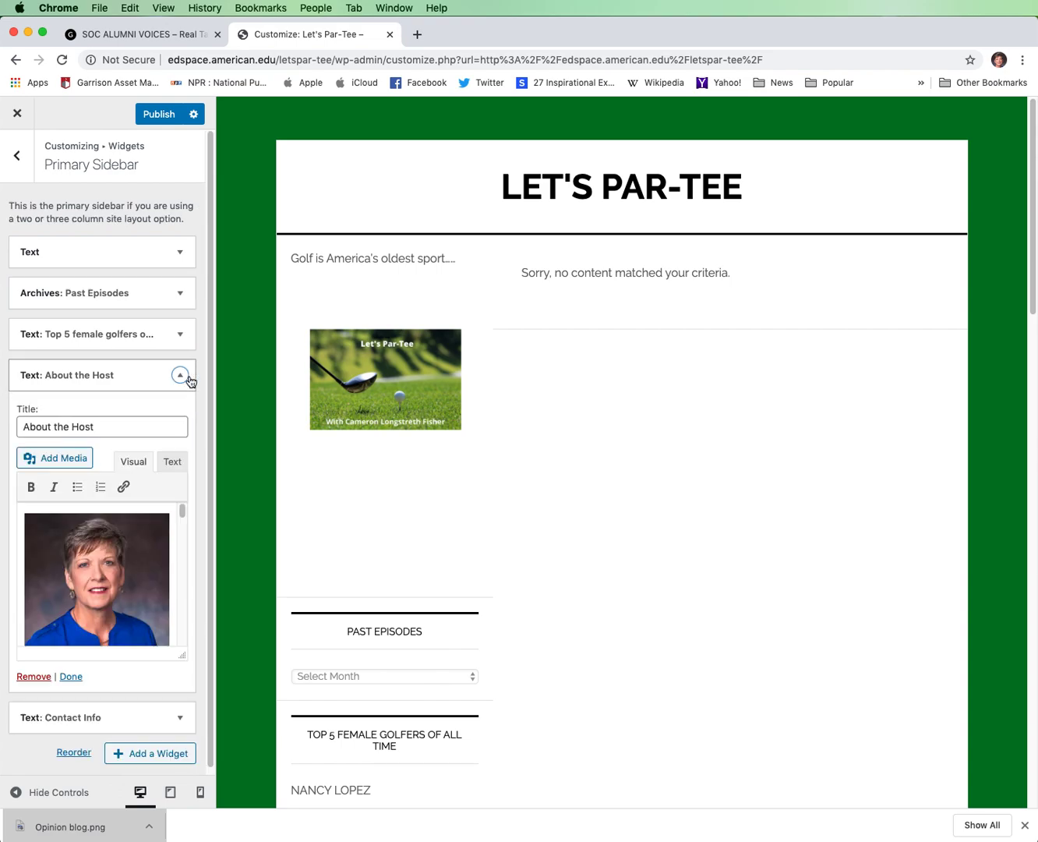
pyautogui.click(124, 555)
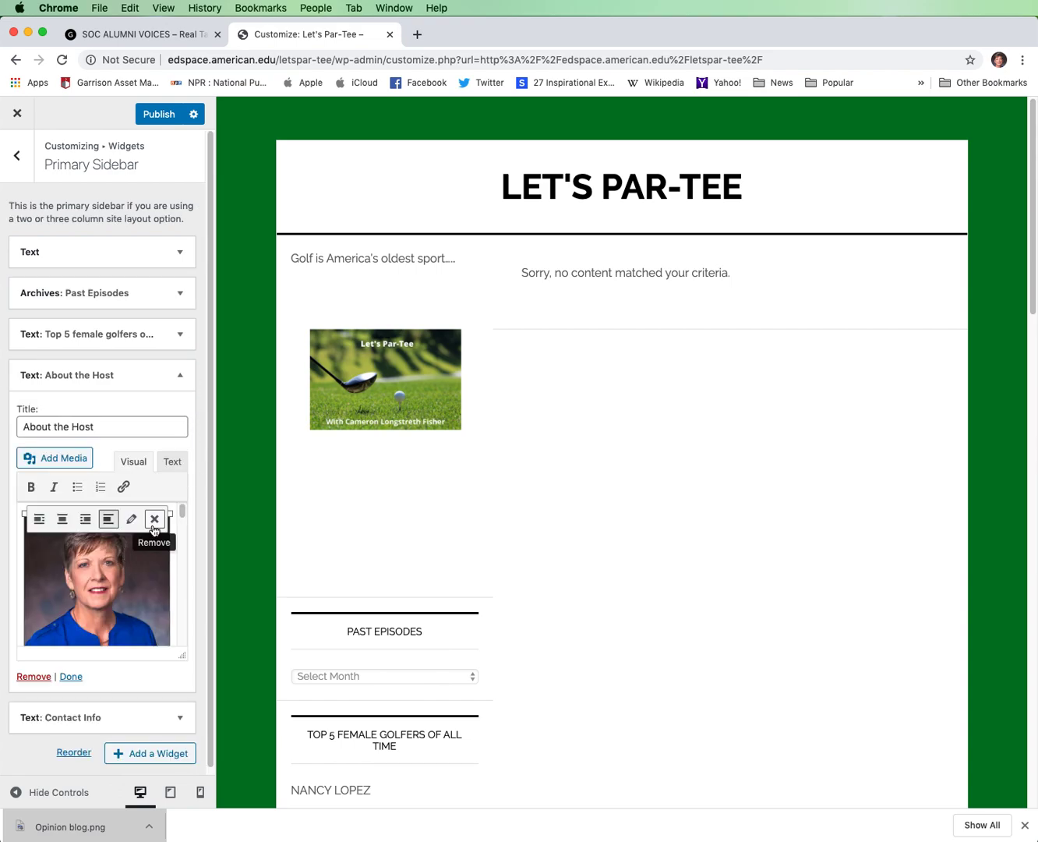
pyautogui.moveTo(183, 509)
pyautogui.mouseDown()
pyautogui.moveTo(178, 544)
pyautogui.moveTo(181, 528)
pyautogui.mouseUp()
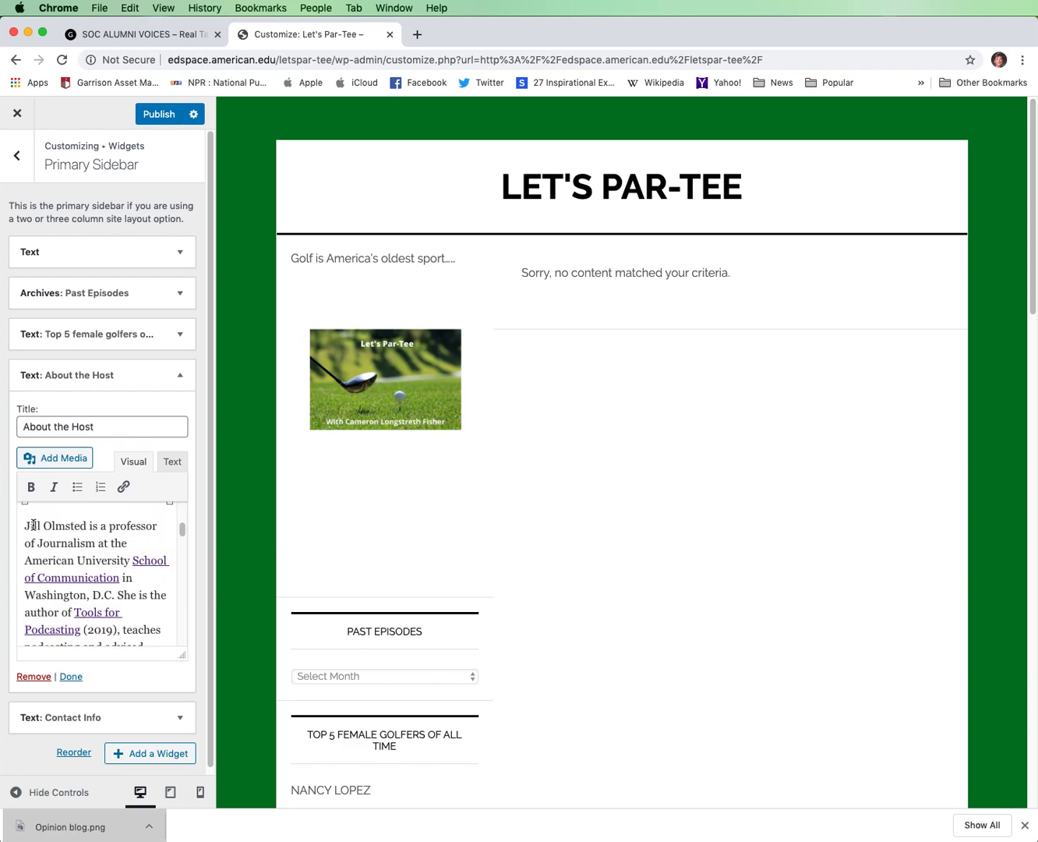
pyautogui.moveTo(181, 534); pyautogui.dragTo(181, 554)
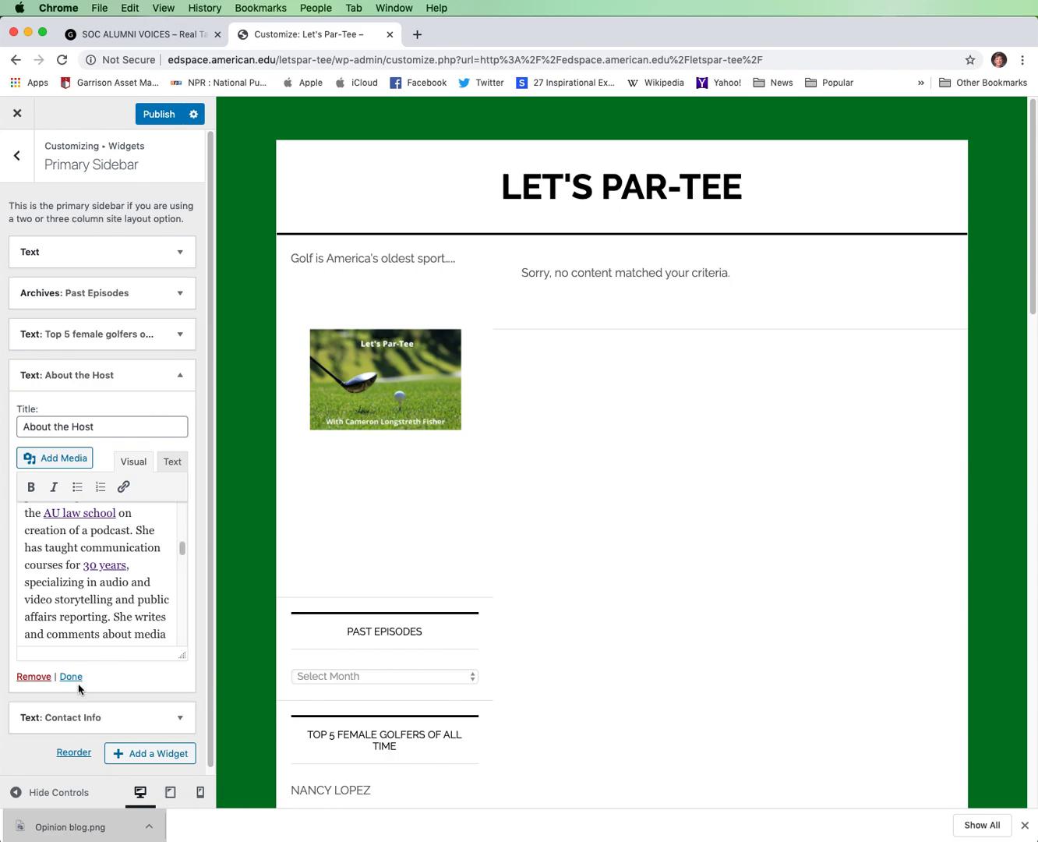
pyautogui.click(180, 720)
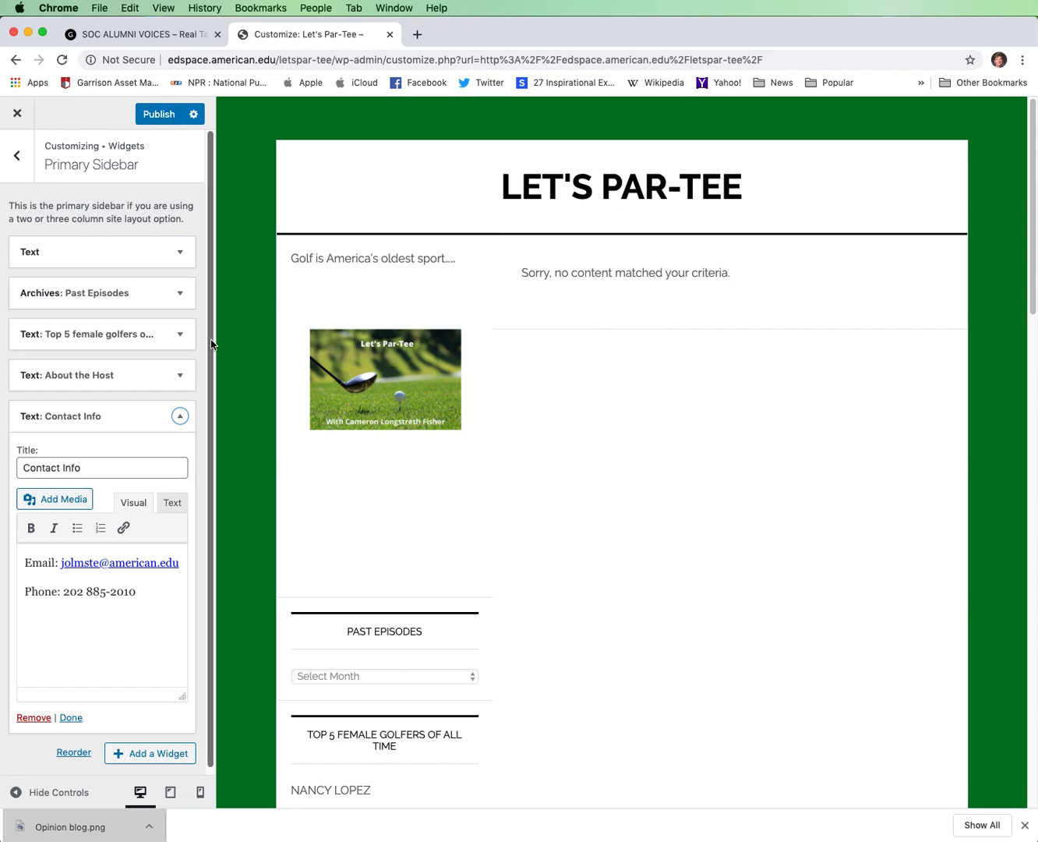
pyautogui.moveTo(211, 337); pyautogui.dragTo(203, 199)
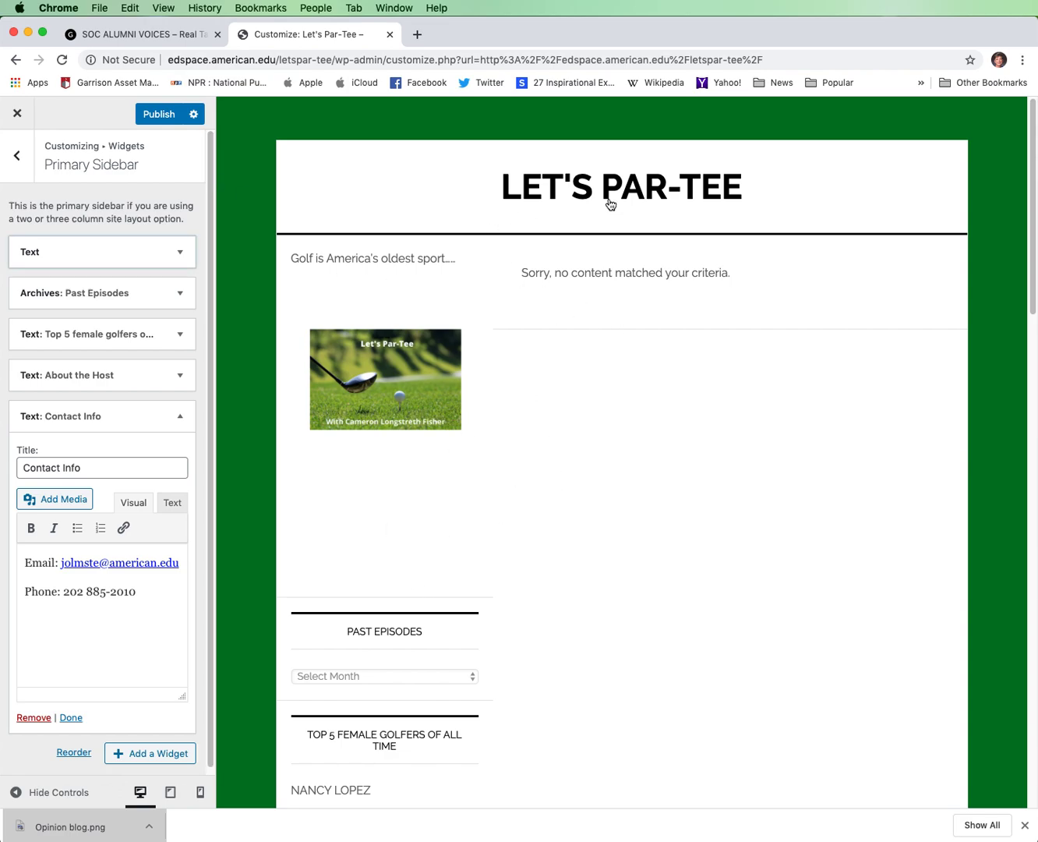
# Compare the Let's Par-Tee preview's sidebar with the SOC Alumni Voices page down to its contact info, and return to the customizer.
pyautogui.scroll(-5, 421, 464)
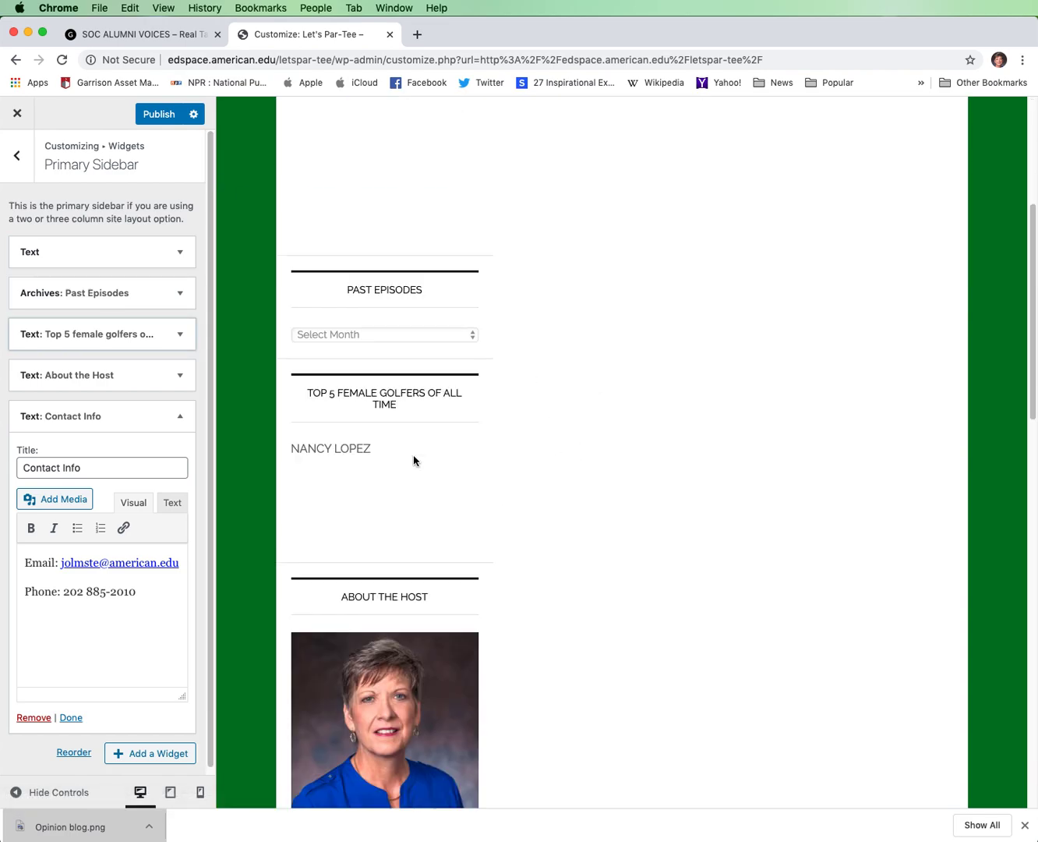
pyautogui.scroll(-15, 413, 460)
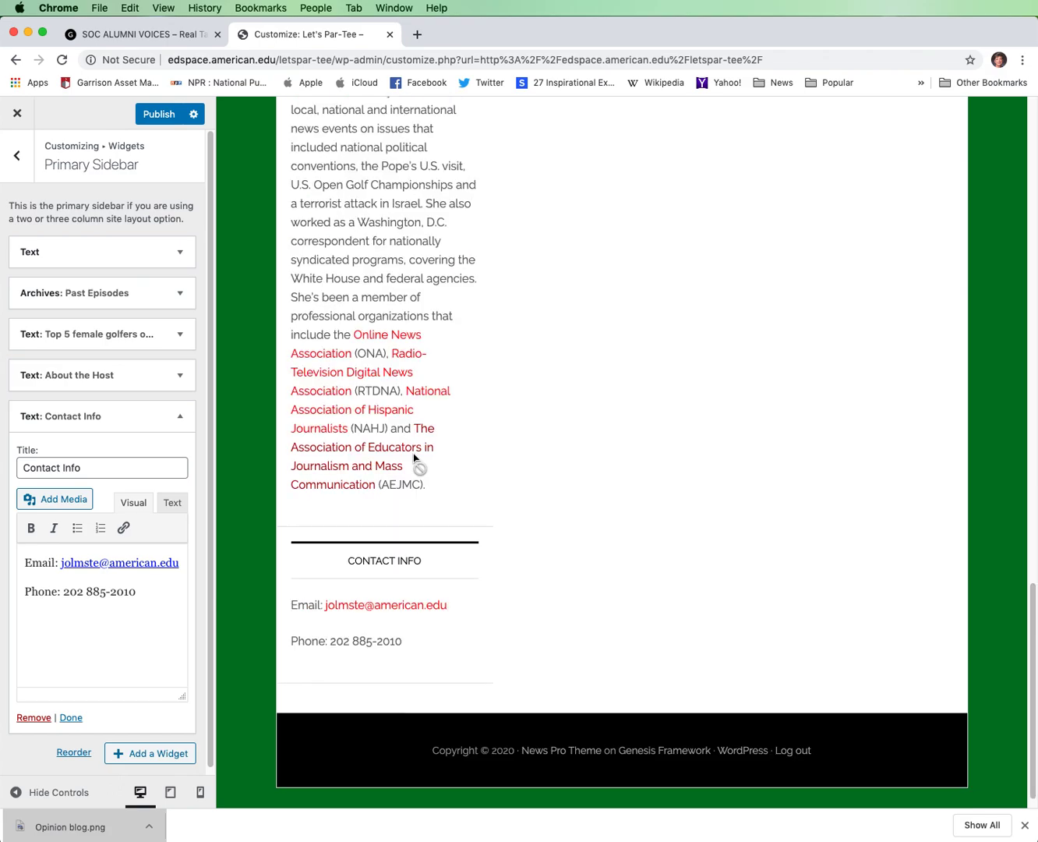
pyautogui.scroll(20, 414, 461)
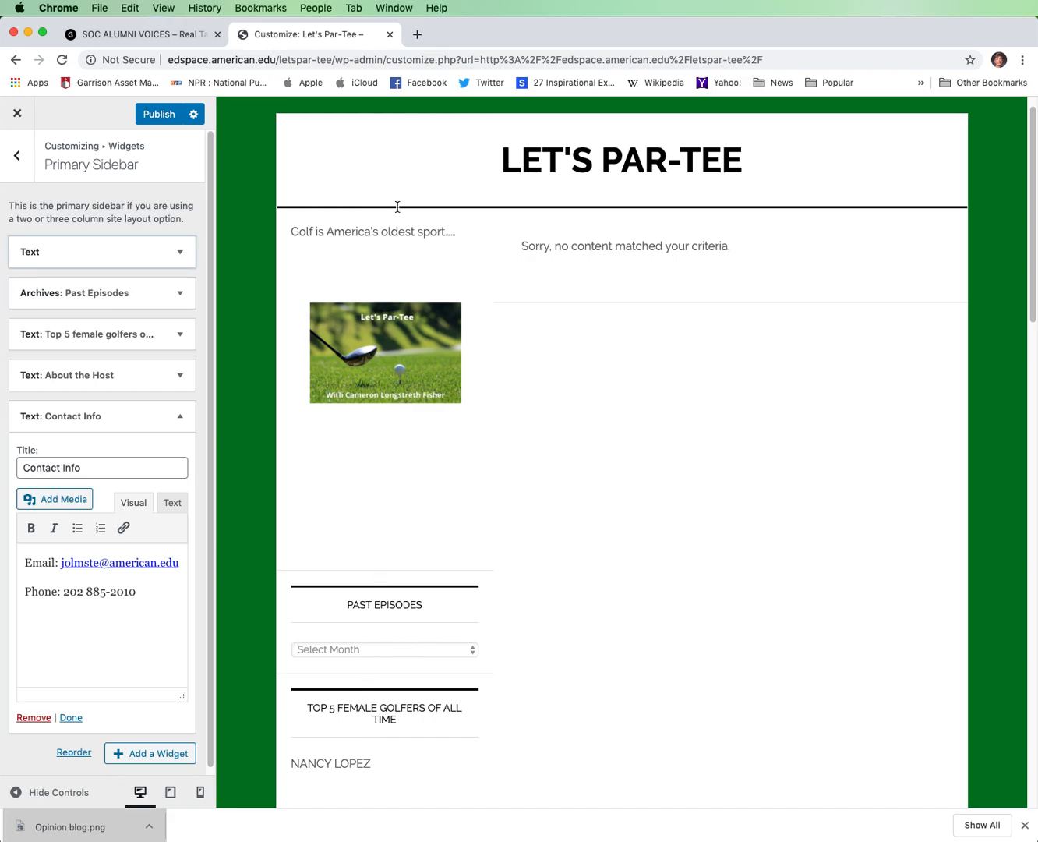
pyautogui.click(104, 30)
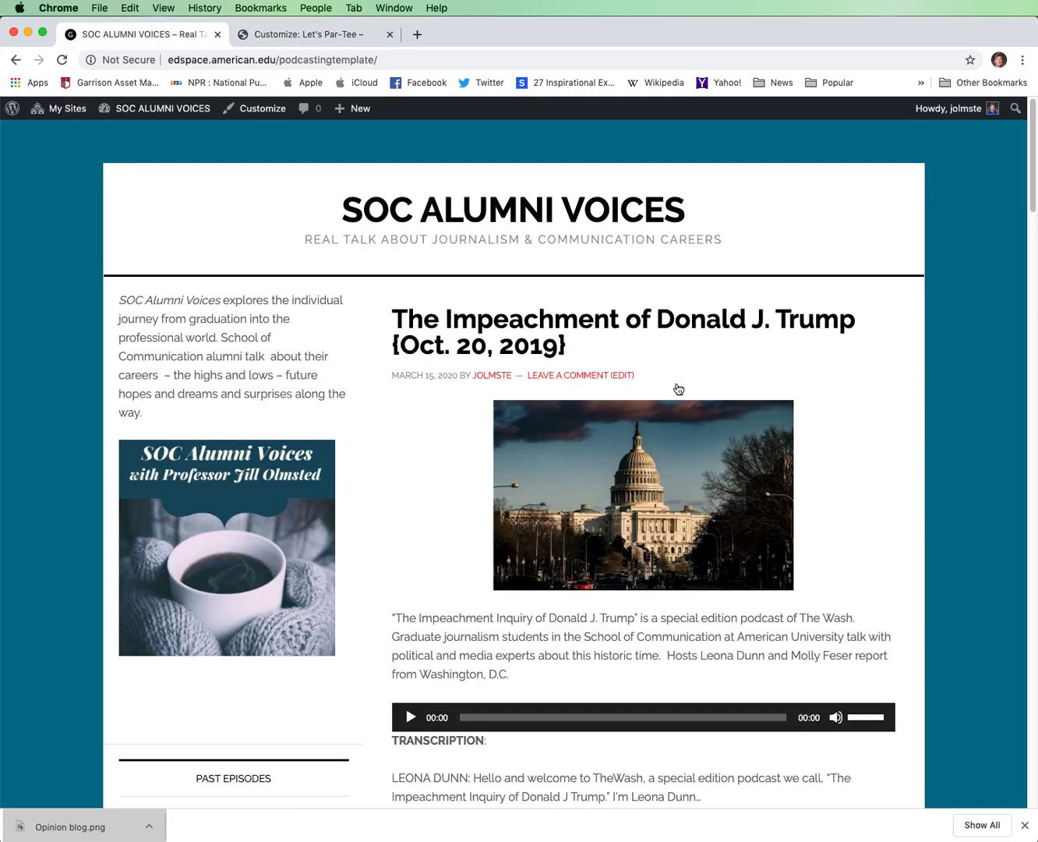
pyautogui.scroll(-10, 157, 382)
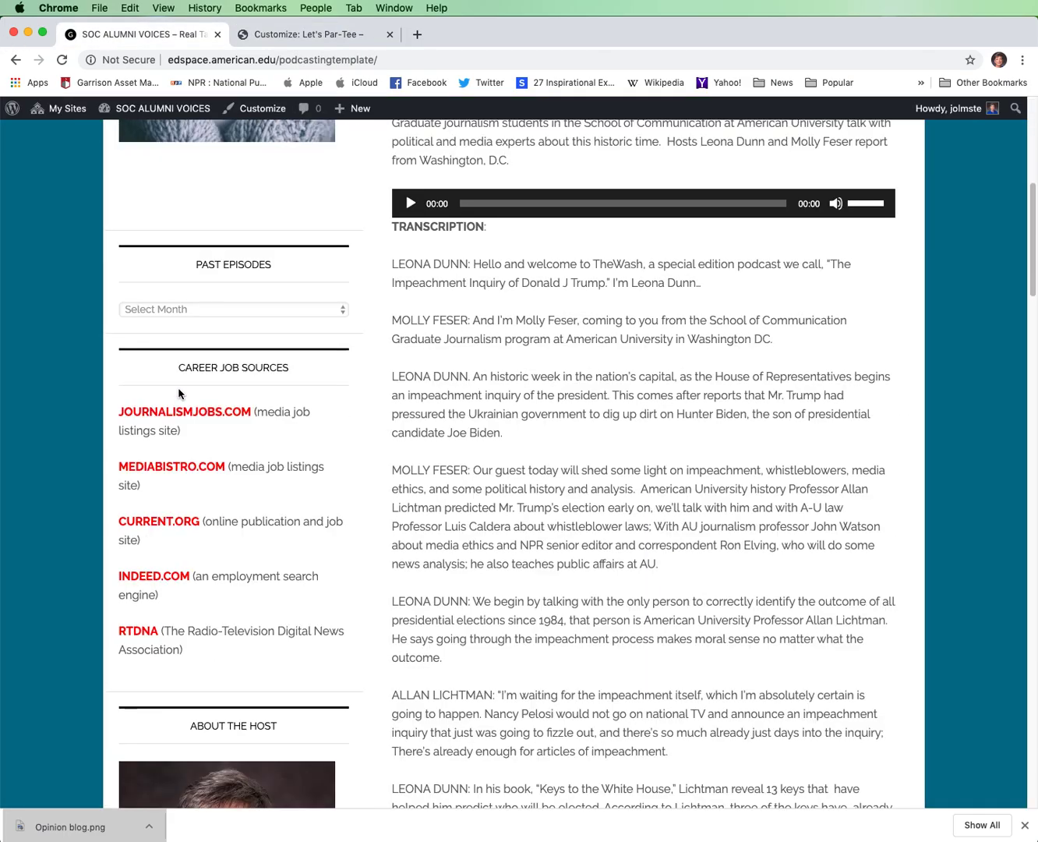
pyautogui.scroll(-11, 178, 393)
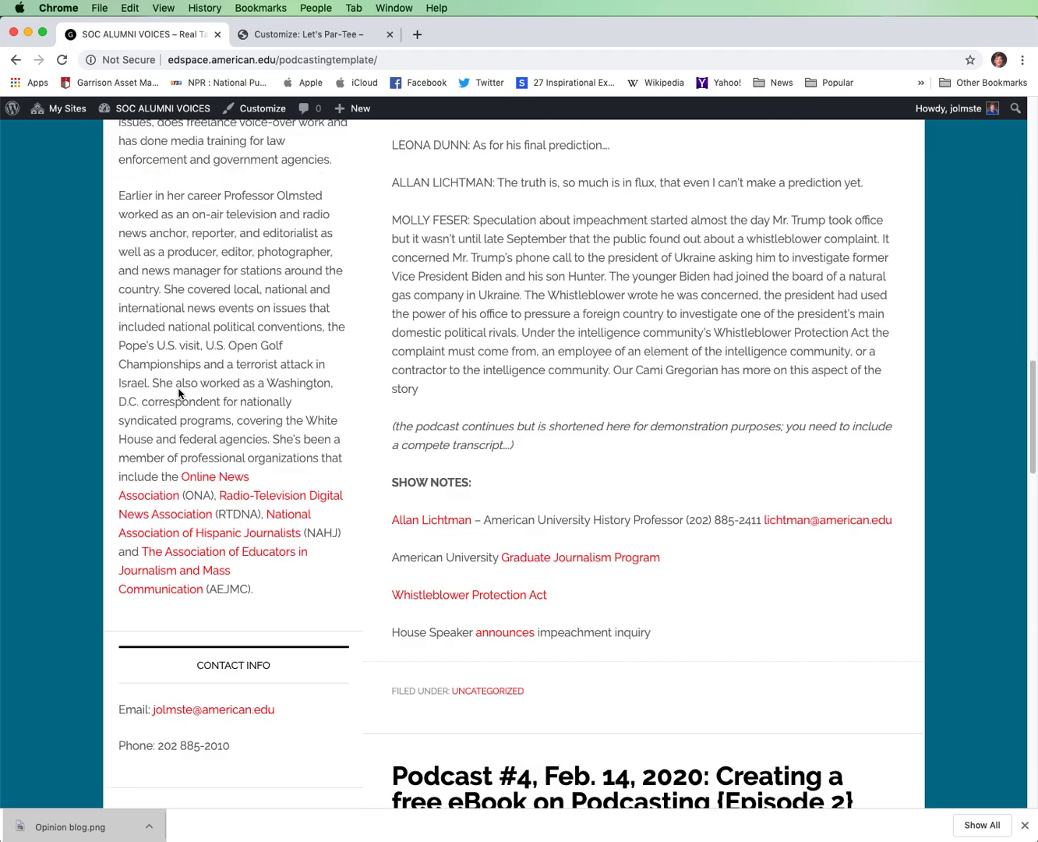
pyautogui.scroll(8, 173, 406)
pyautogui.scroll(15, 173, 407)
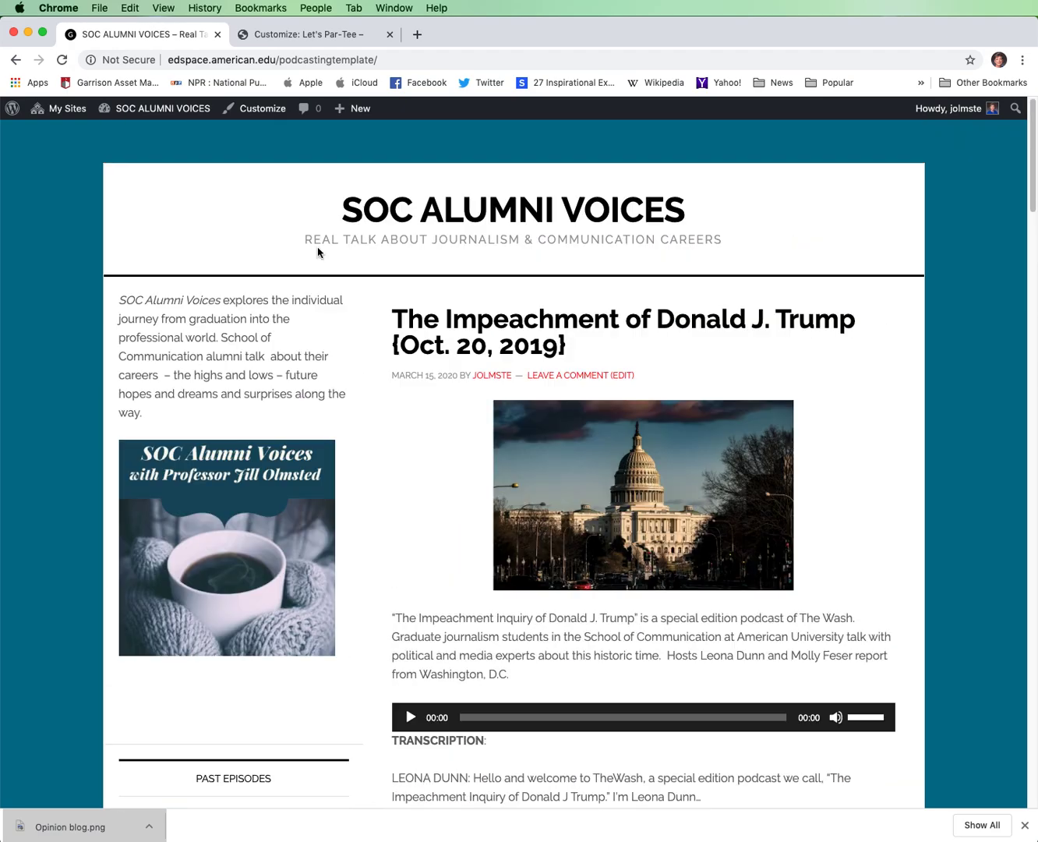
pyautogui.click(363, 39)
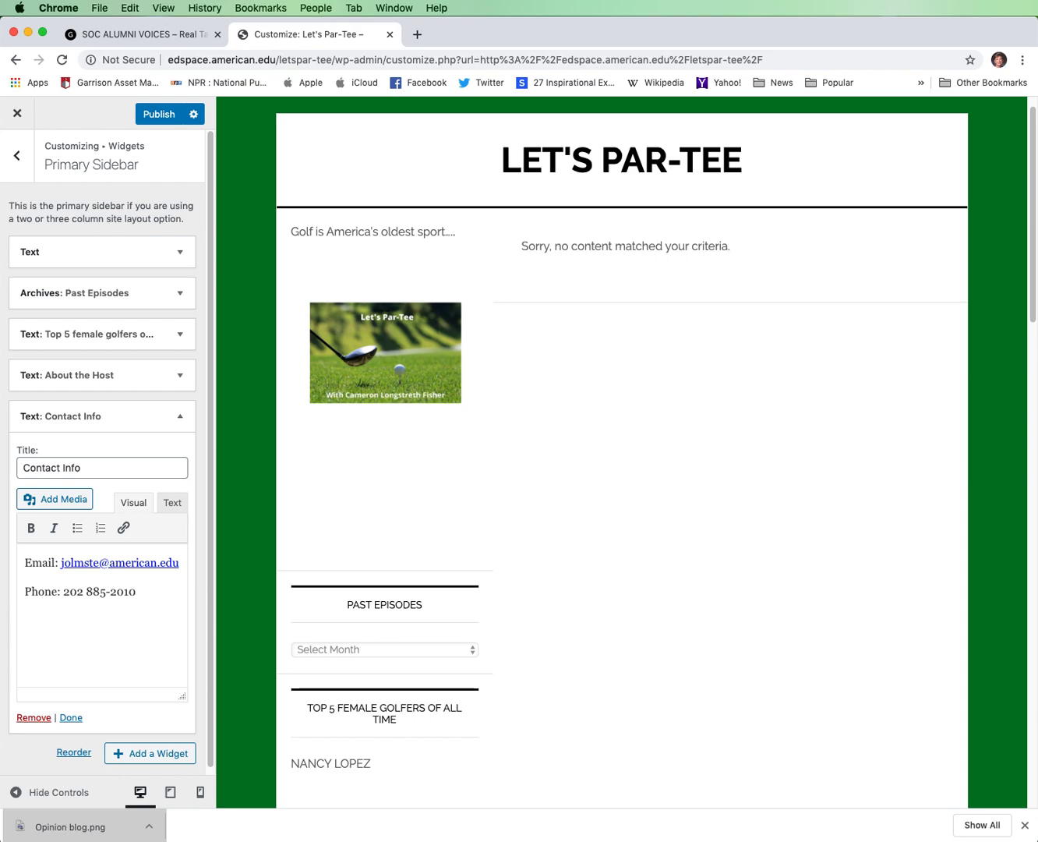
pyautogui.rightClick(707, 840)
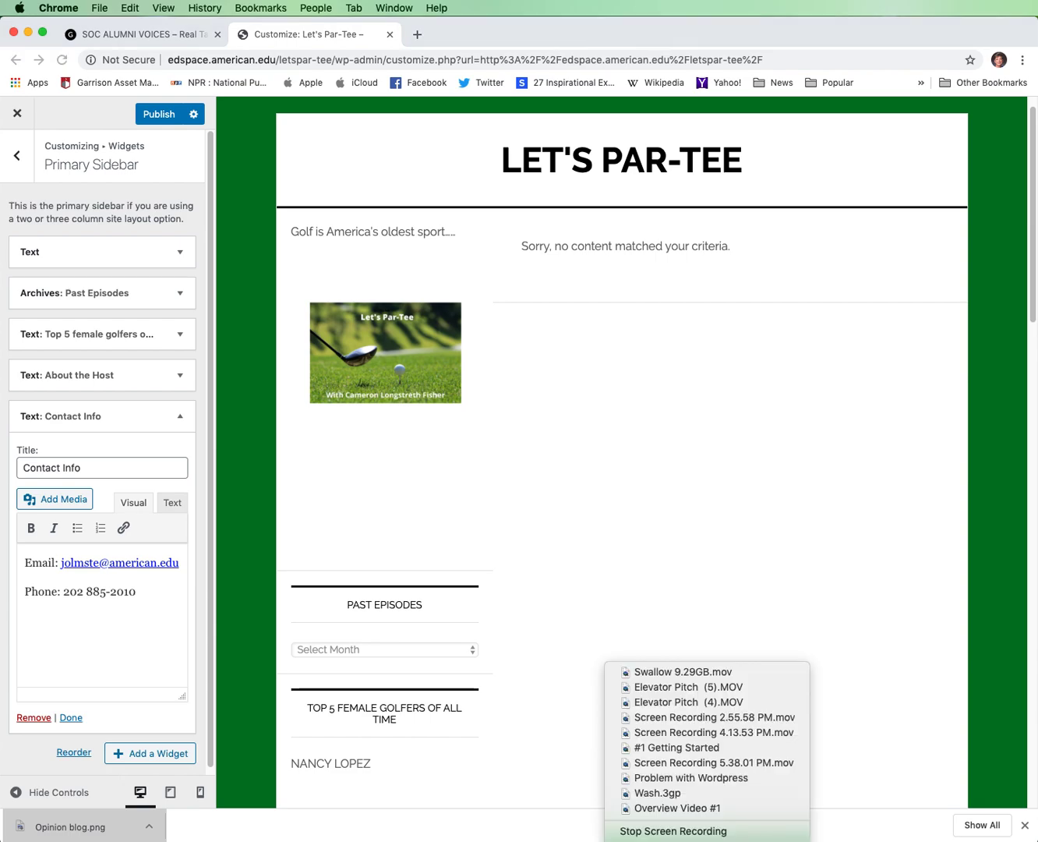